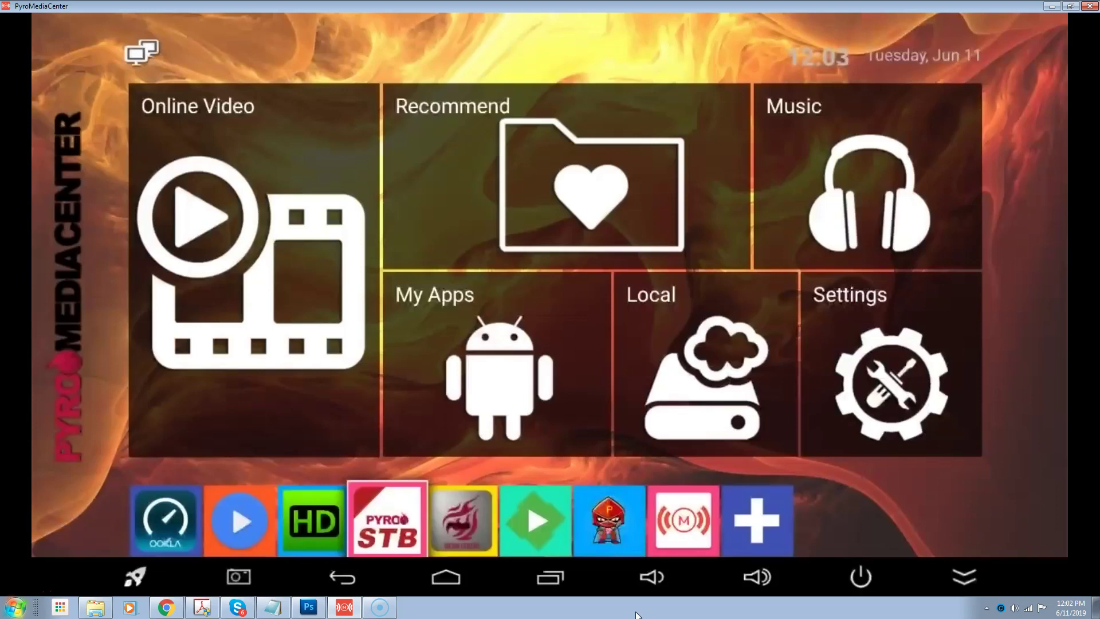
Step right along the launcher's bottom app row toward the Emby icon.
{"action": "key", "text": "Right"}
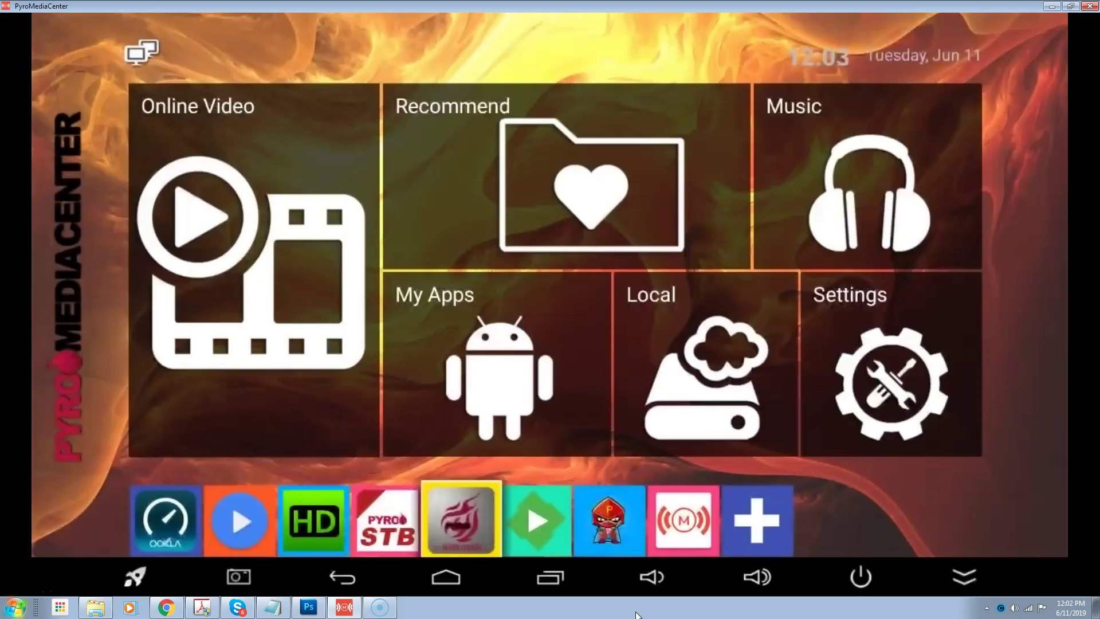
{"action": "key", "text": "Right"}
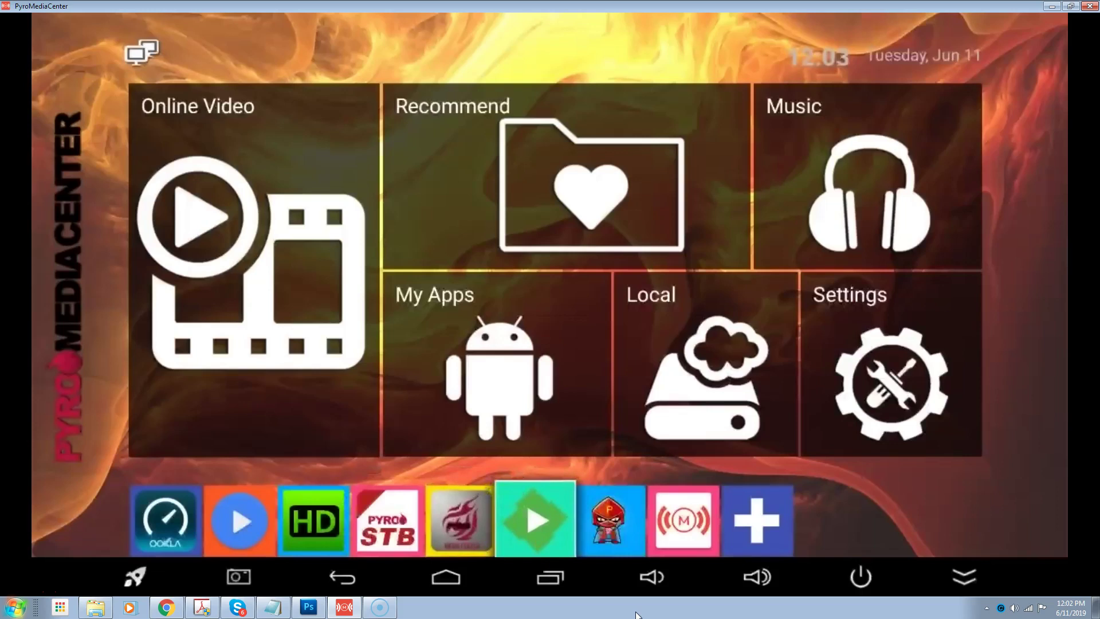
Launch Emby and step down past Continue Watching, Live TV, Next Up and kids rows.
{"action": "key", "text": "Return"}
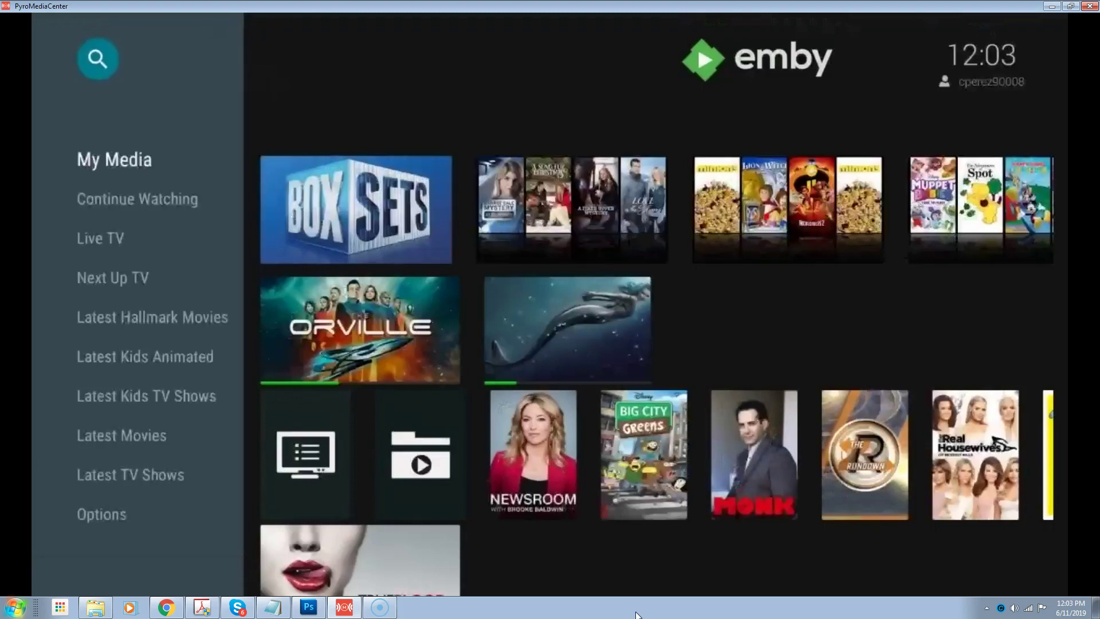
{"action": "key", "text": "Down"}
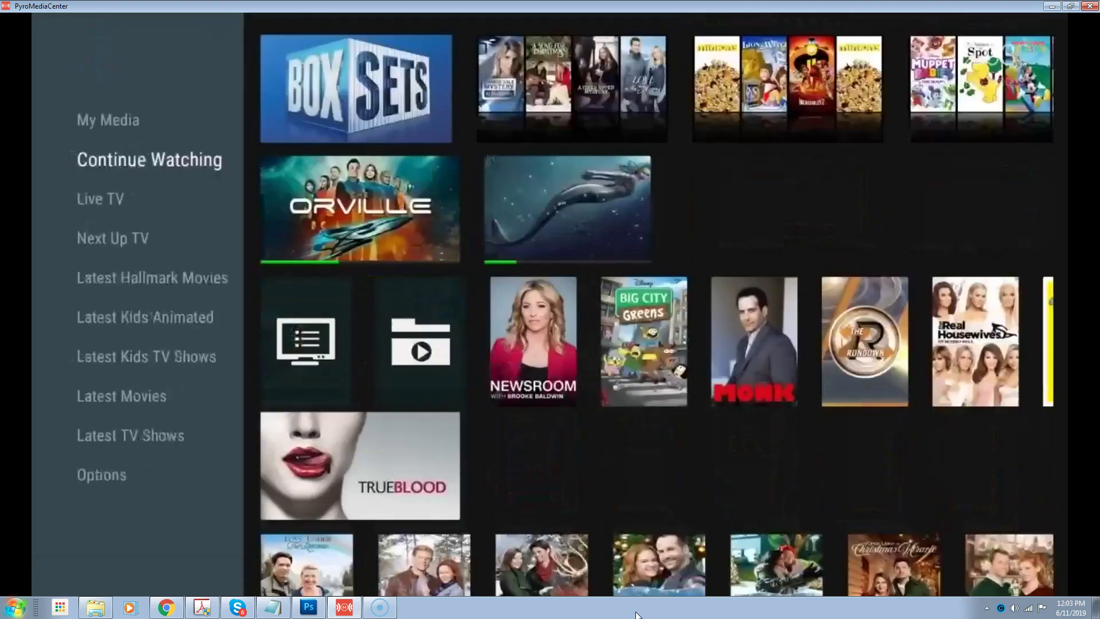
{"action": "key", "text": "Down"}
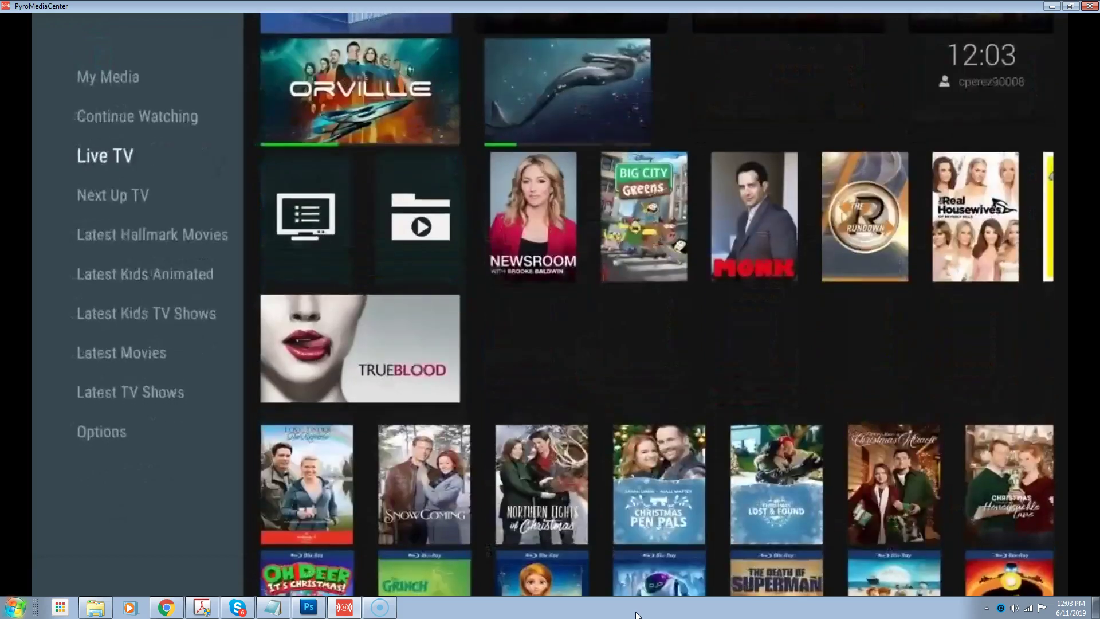
{"action": "key", "text": "Down"}
{"action": "key", "text": "Down"}
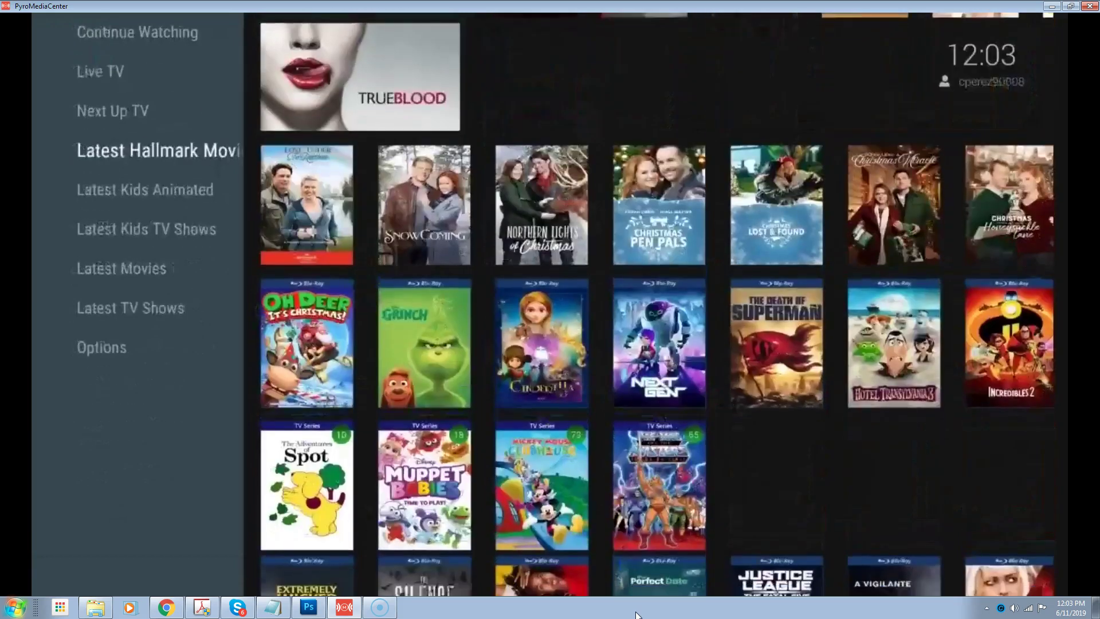
{"action": "key", "text": "Down"}
{"action": "key", "text": "Down"}
{"action": "key", "text": "Down"}
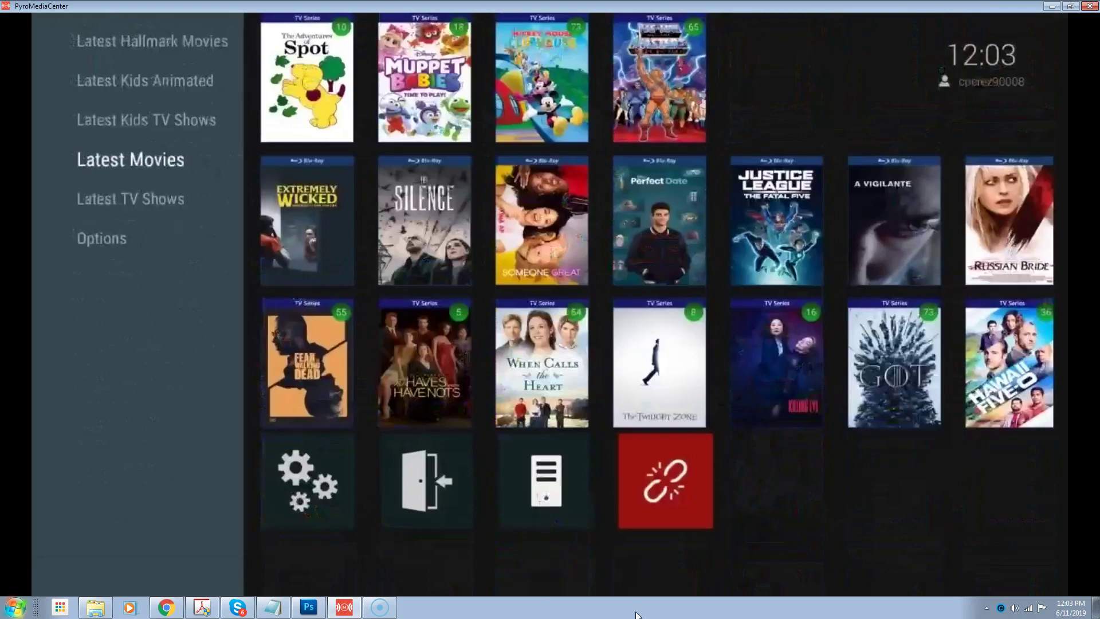
{"action": "key", "text": "Down"}
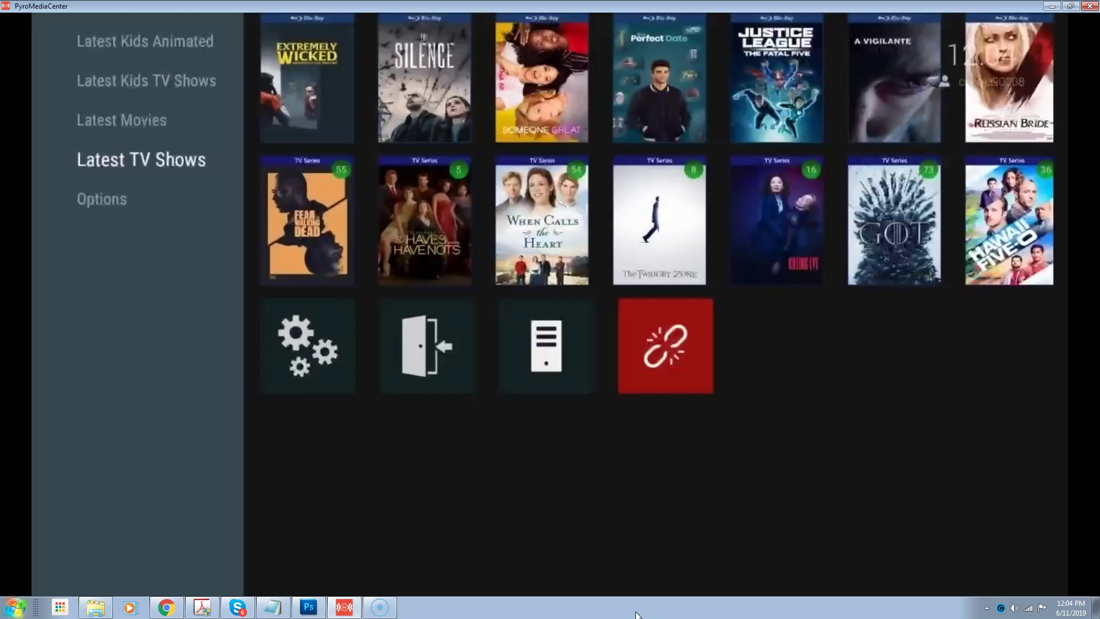
Move back up past Latest Movies and the kids rows to the Live TV category.
{"action": "key", "text": "Up"}
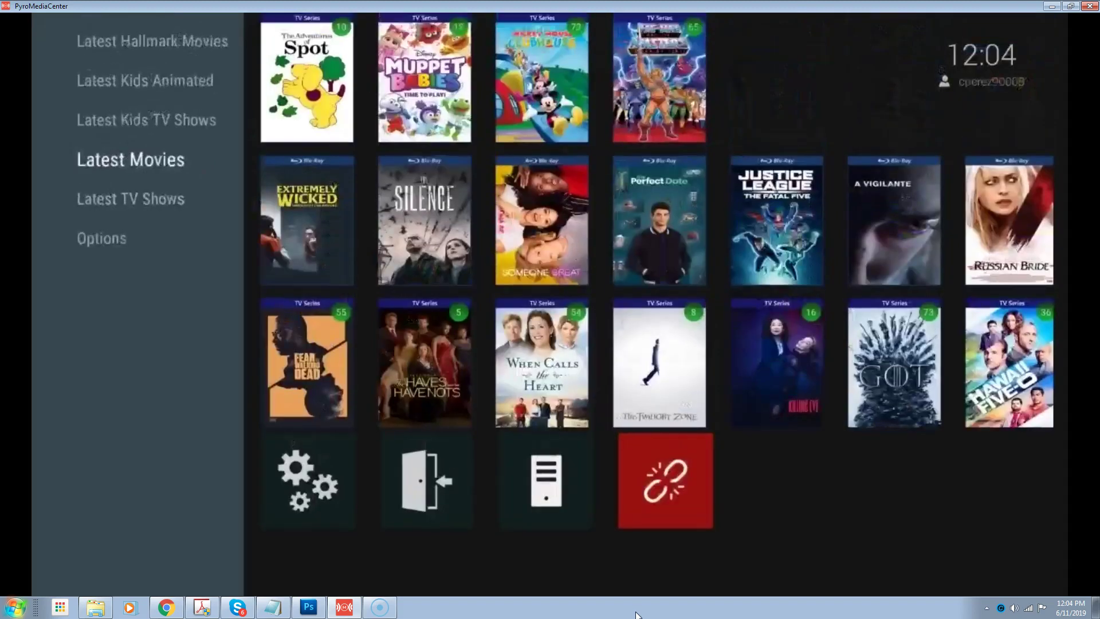
{"action": "key", "text": "Up"}
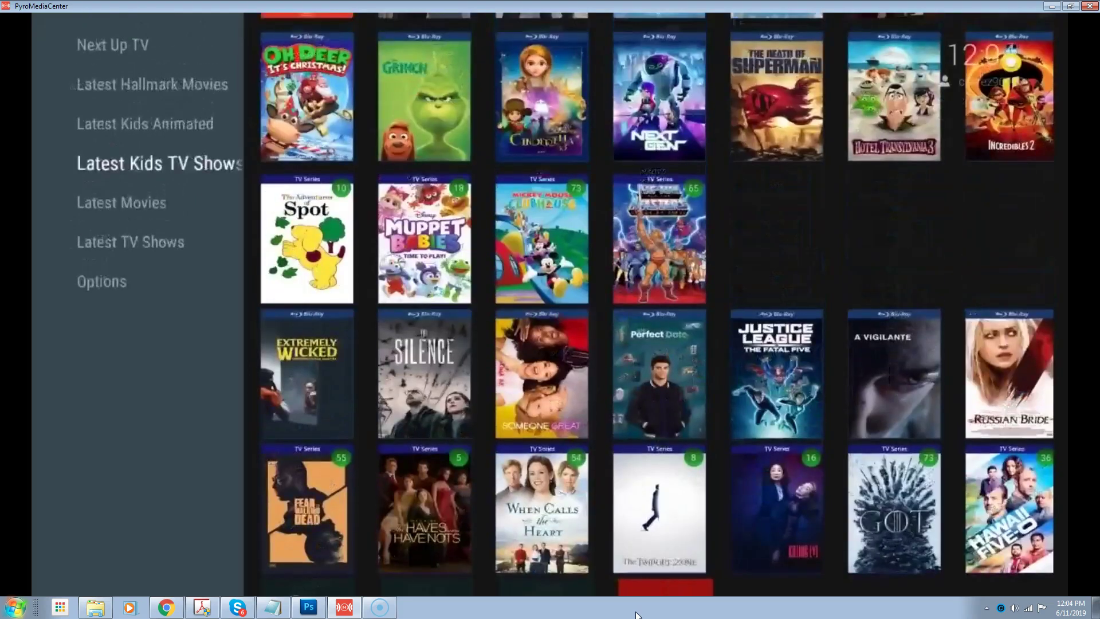
{"action": "key", "text": "Up"}
{"action": "key", "text": "Up"}
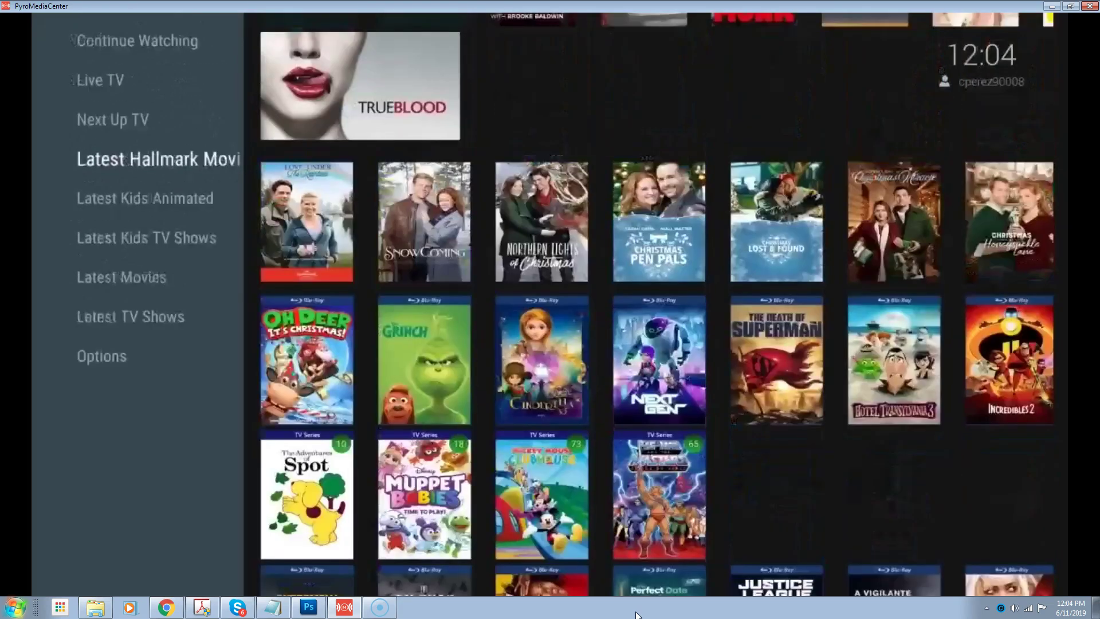
{"action": "key", "text": "Up"}
{"action": "key", "text": "Up"}
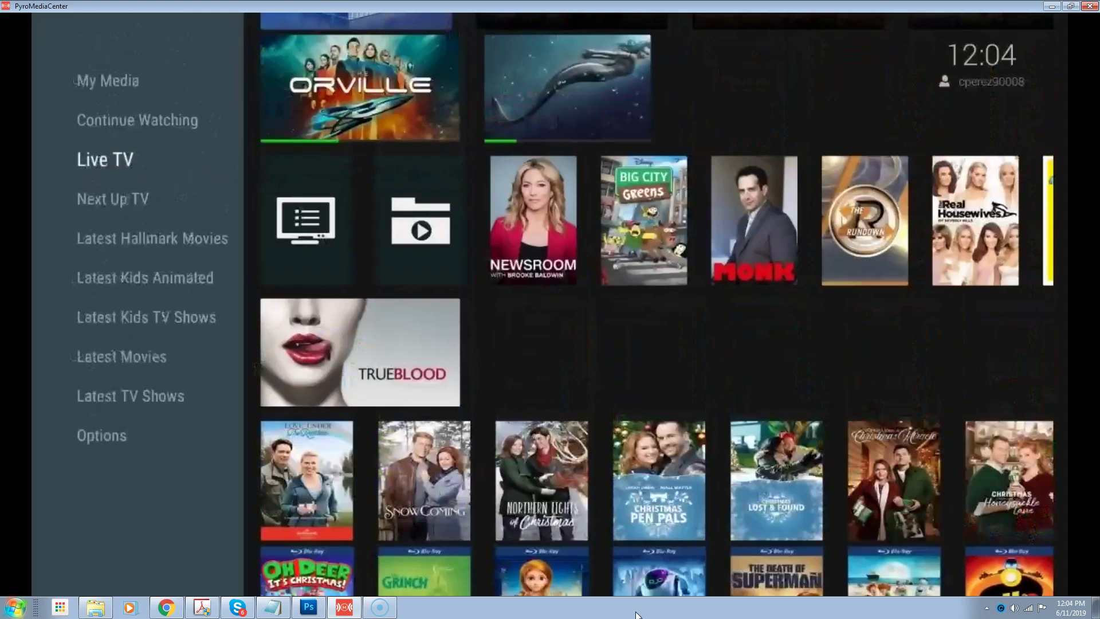
Browse the Live TV channel tiles past CNN Newsroom and back toward the start.
{"action": "key", "text": "Right"}
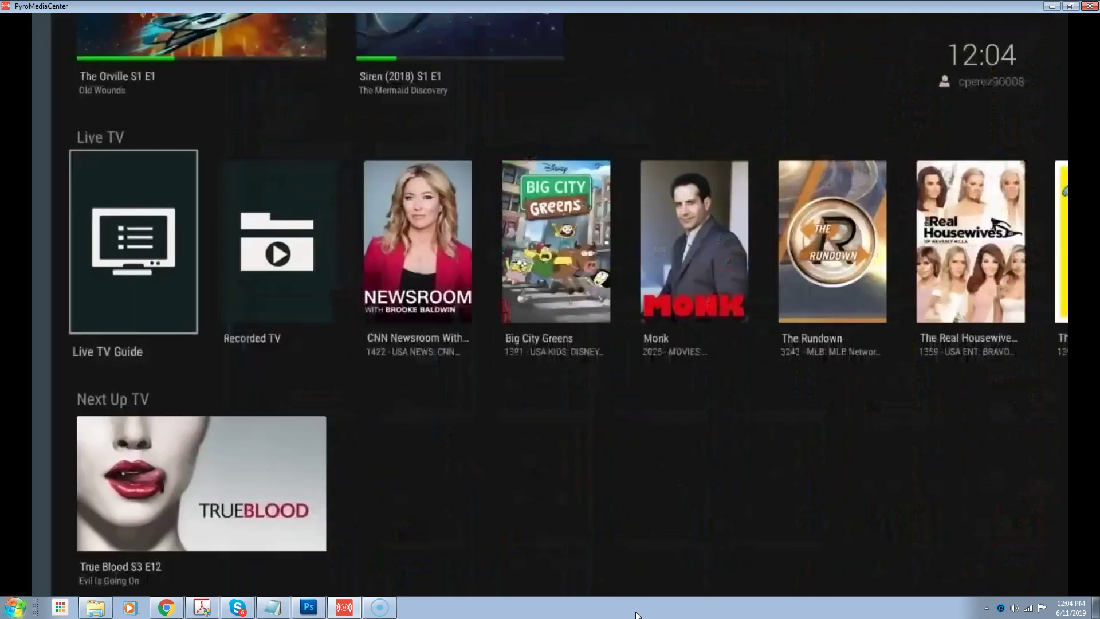
{"action": "key", "text": "Right"}
{"action": "key", "text": "Right"}
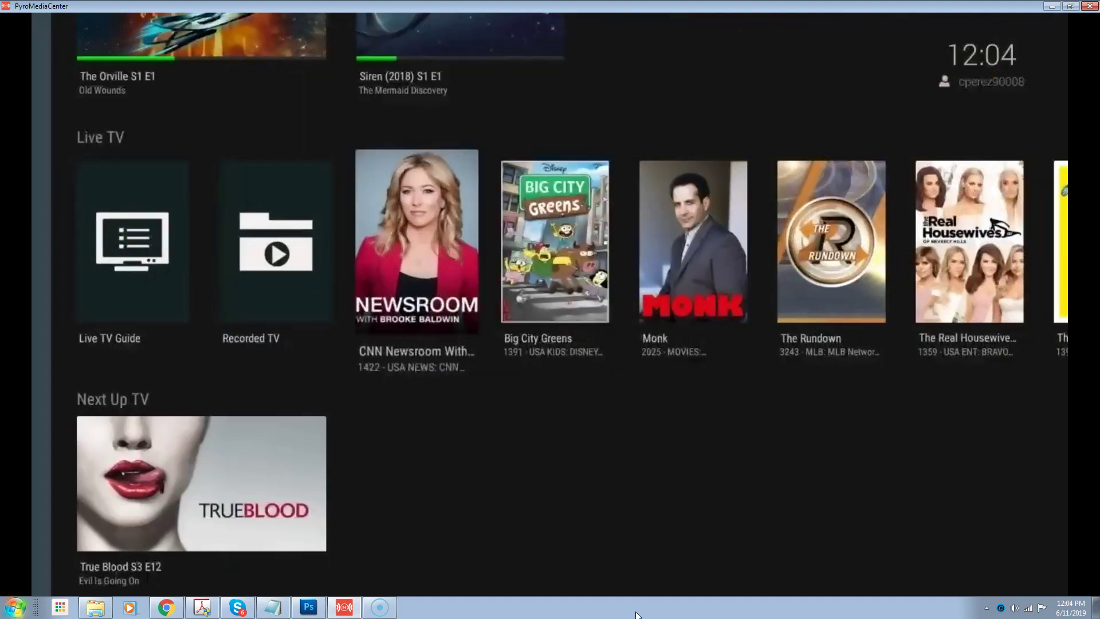
{"action": "key", "text": "Right"}
{"action": "key", "text": "Right"}
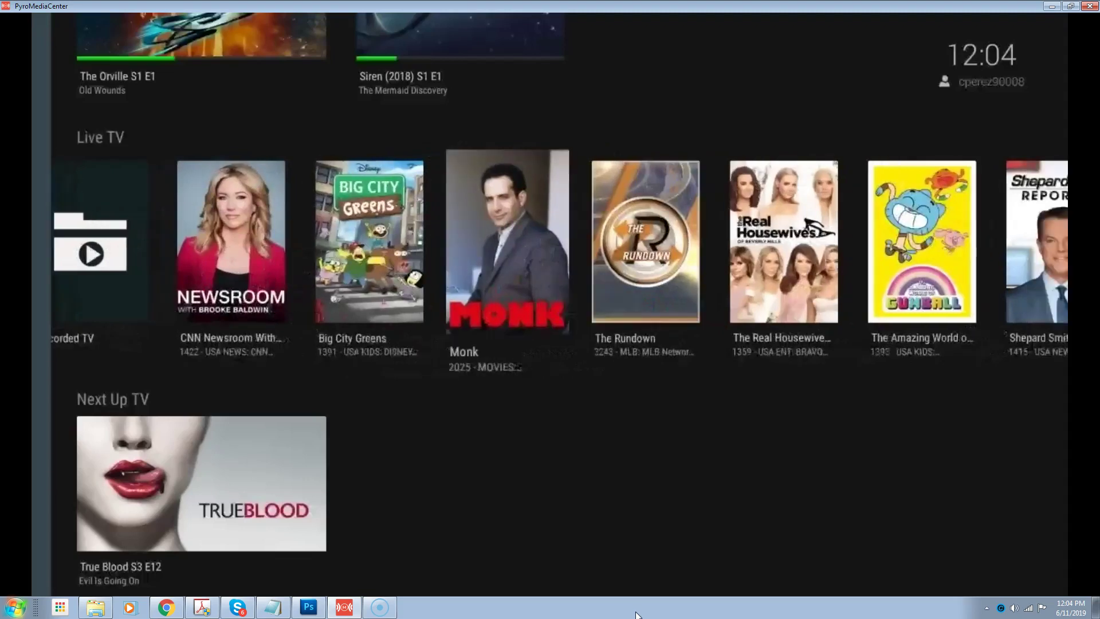
{"action": "key", "text": "Right"}
{"action": "key", "text": "Right"}
{"action": "key", "text": "Right"}
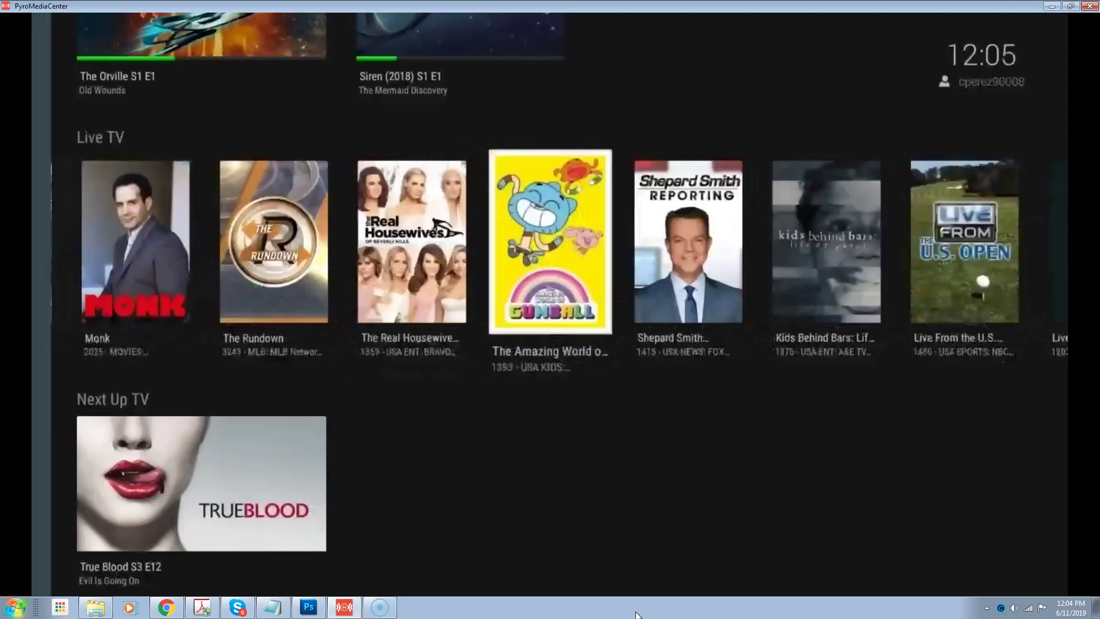
{"action": "key", "text": "Right"}
{"action": "key", "text": "Right"}
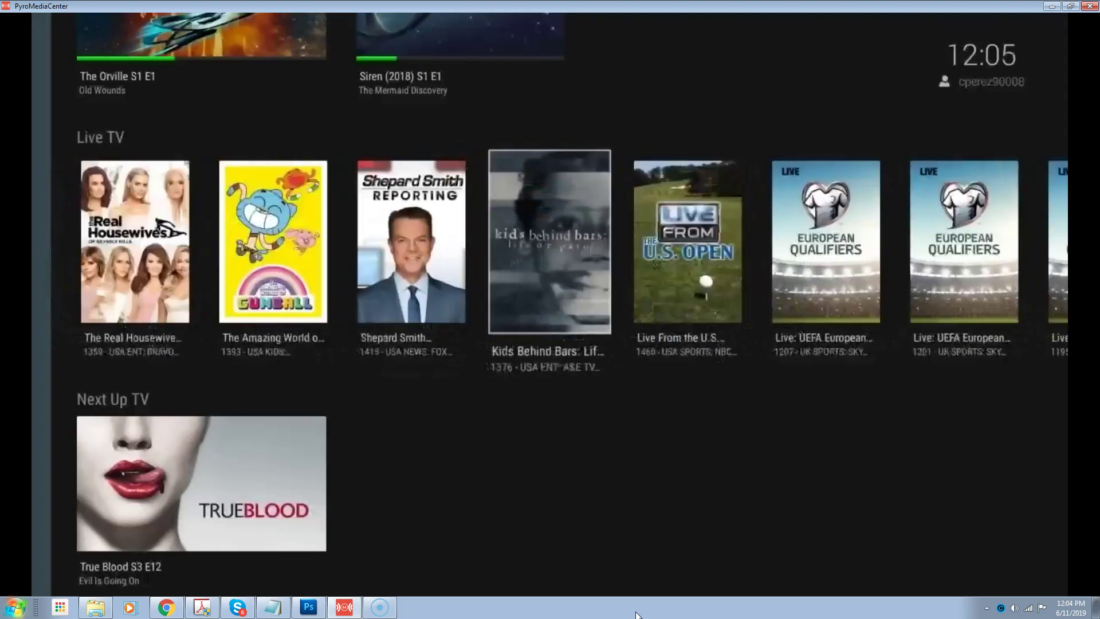
{"action": "key", "text": "Left"}
{"action": "key", "text": "Left"}
{"action": "key", "text": "Left"}
{"action": "key", "text": "Left"}
{"action": "key", "text": "Left"}
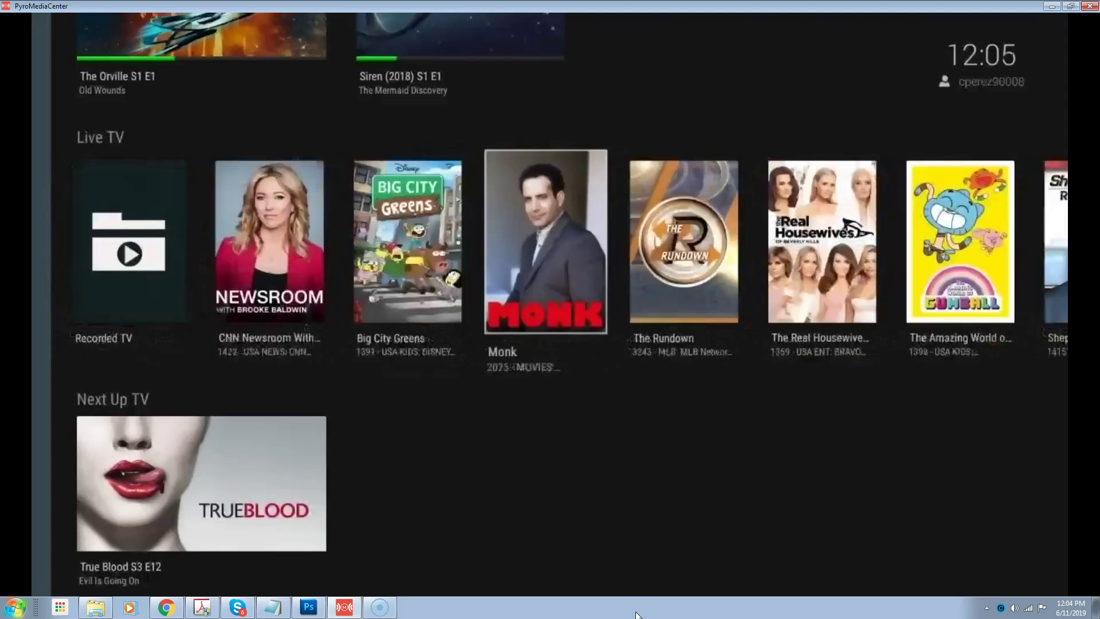
{"action": "key", "text": "Left"}
{"action": "key", "text": "Left"}
{"action": "key", "text": "Left"}
{"action": "key", "text": "Left"}
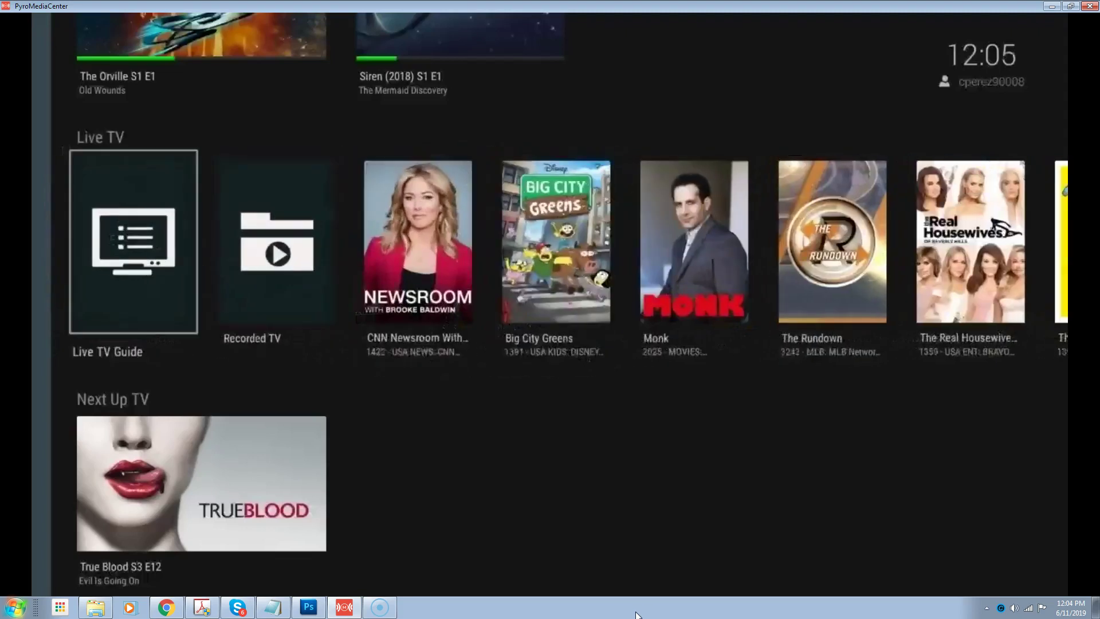
{"action": "key", "text": "Left"}
Return to the My Media row and move along it to the Live TV library.
{"action": "key", "text": "Up"}
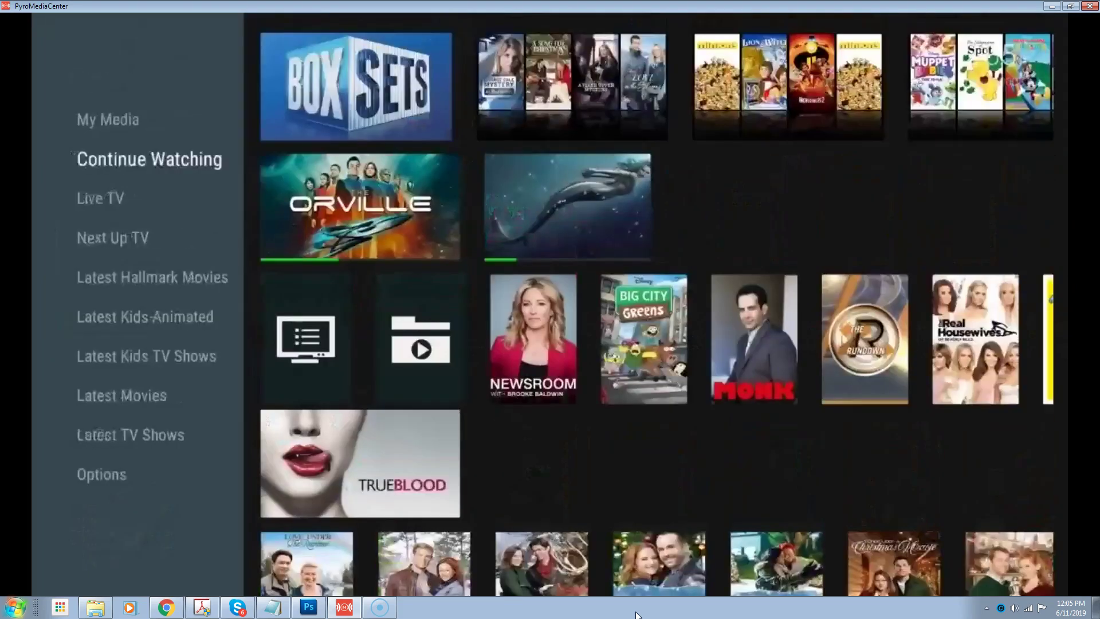
{"action": "key", "text": "Up"}
{"action": "key", "text": "Right"}
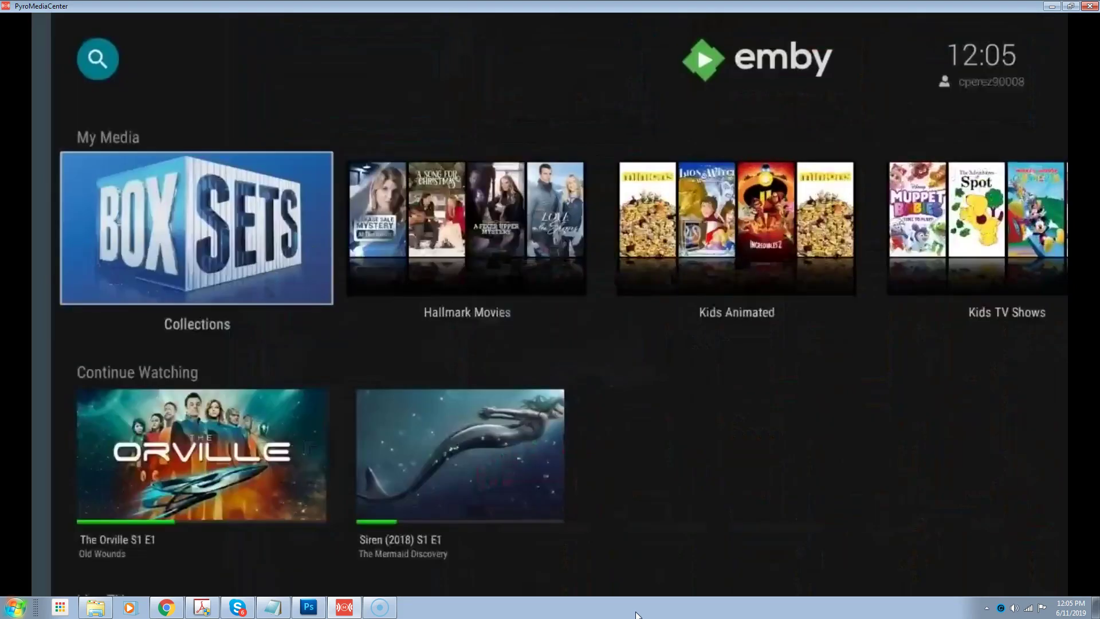
{"action": "key", "text": "Right"}
{"action": "key", "text": "Right"}
{"action": "key", "text": "Right"}
{"action": "key", "text": "Right"}
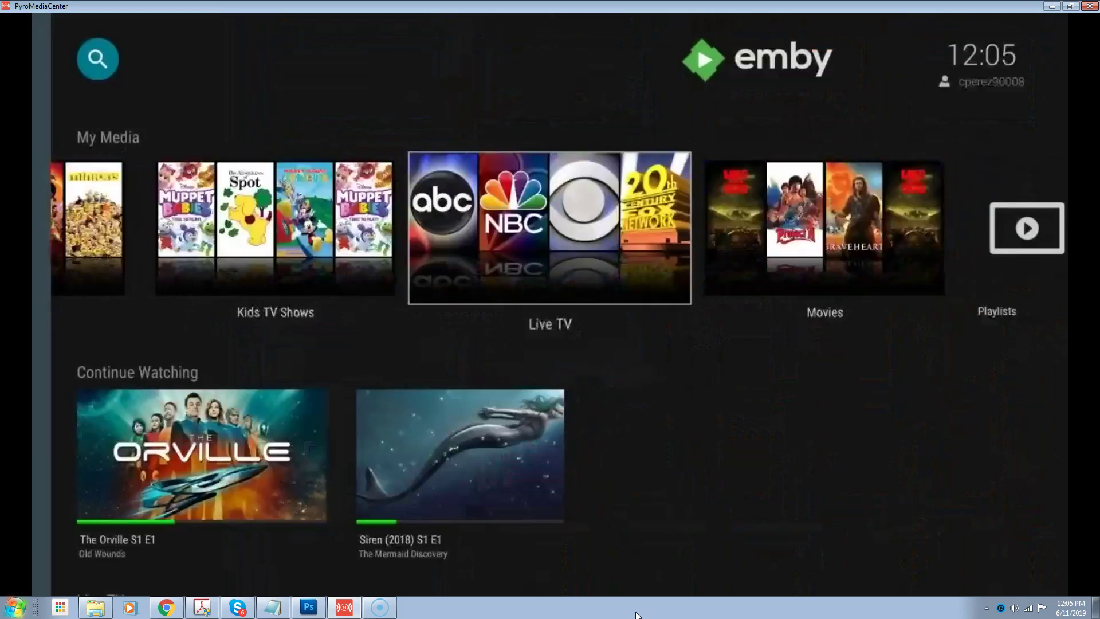
Open the Live TV guide and scroll up past channel 1338 to 1272.
{"action": "key", "text": "Return"}
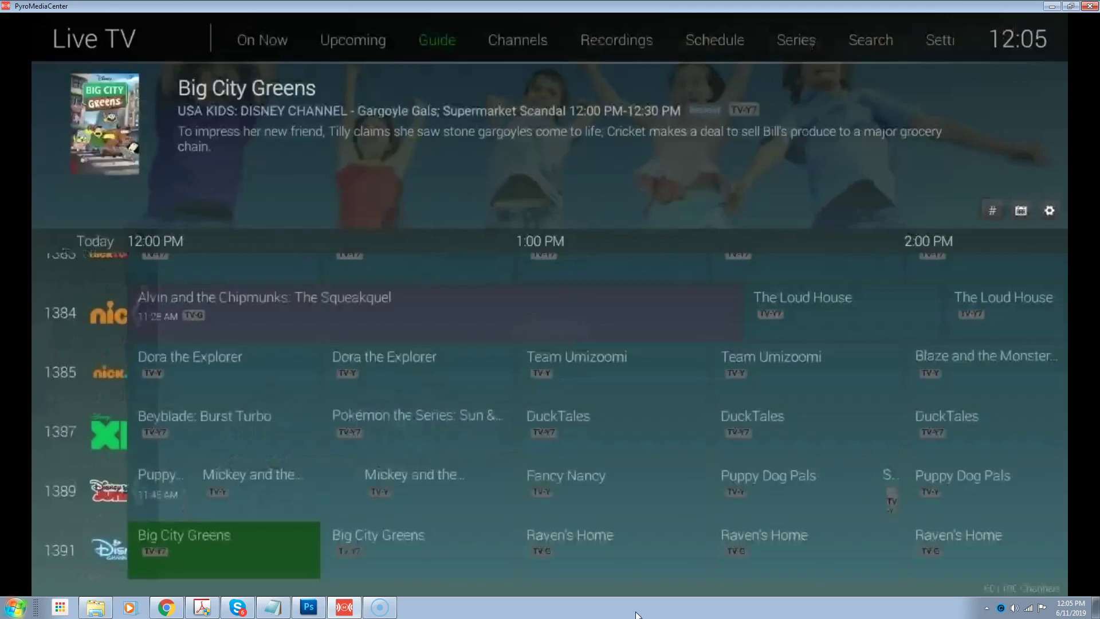
{"action": "key", "text": "Up"}
{"action": "key", "text": "Up"}
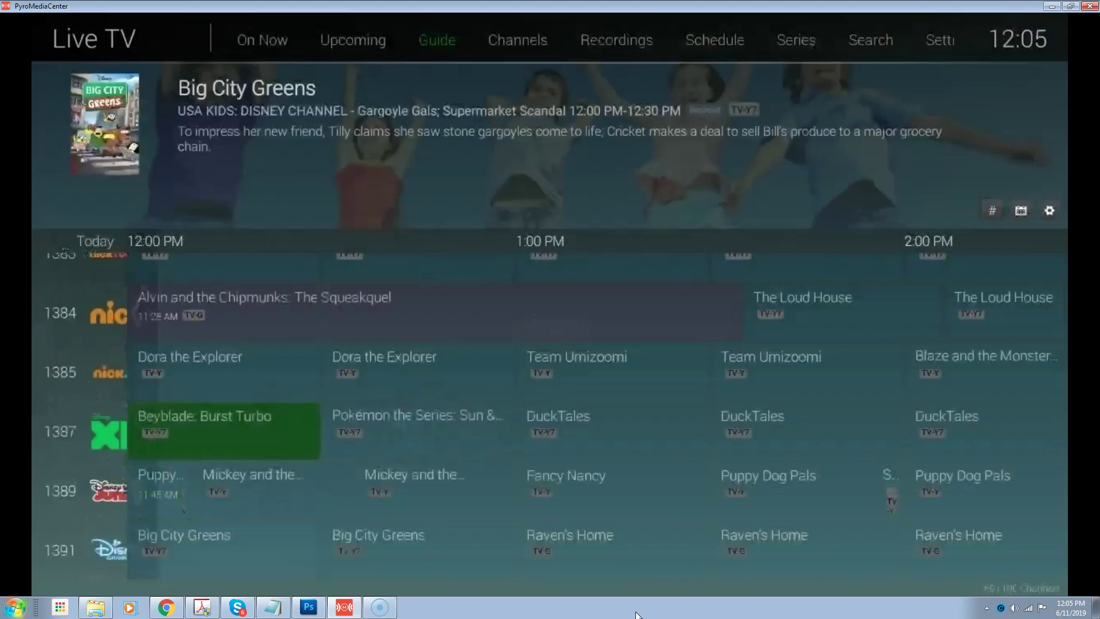
{"action": "key", "text": "Up"}
{"action": "key", "text": "Up"}
{"action": "key", "text": "Up"}
{"action": "key", "text": "Up"}
{"action": "key", "text": "Up"}
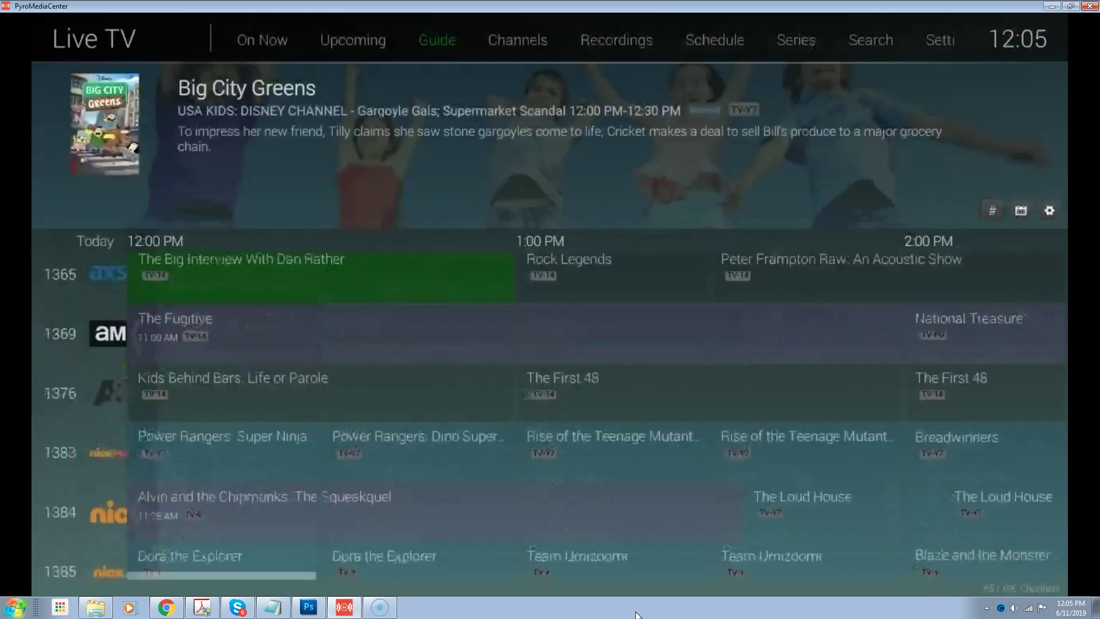
{"action": "key", "text": "Up"}
{"action": "key", "text": "Up"}
{"action": "key", "text": "Up"}
{"action": "key", "text": "Up"}
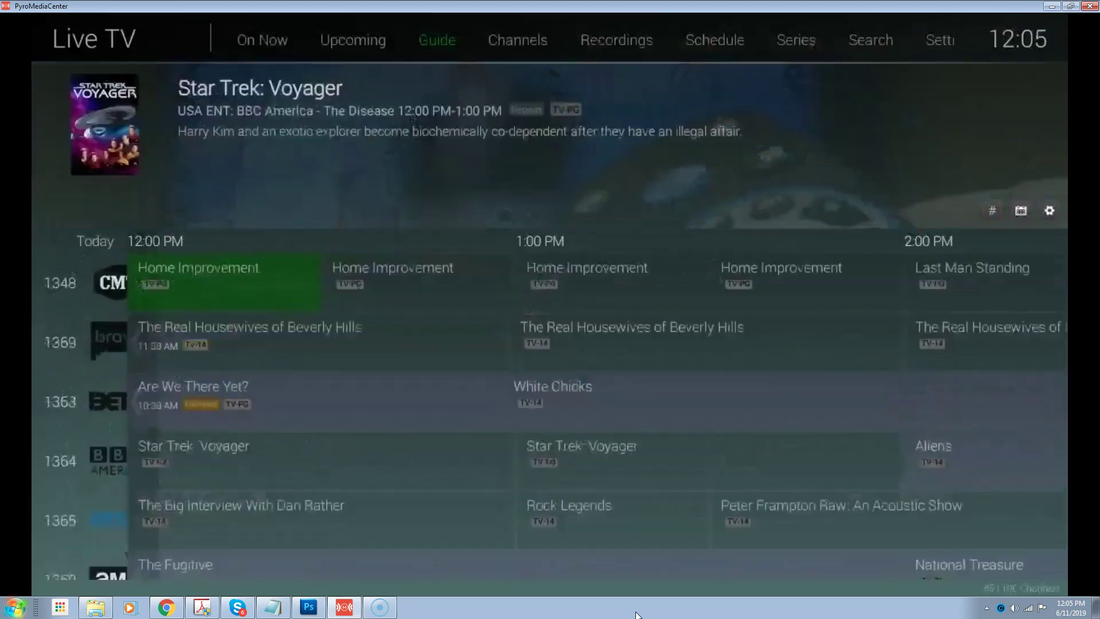
{"action": "key", "text": "Up"}
{"action": "key", "text": "Up"}
{"action": "key", "text": "Up"}
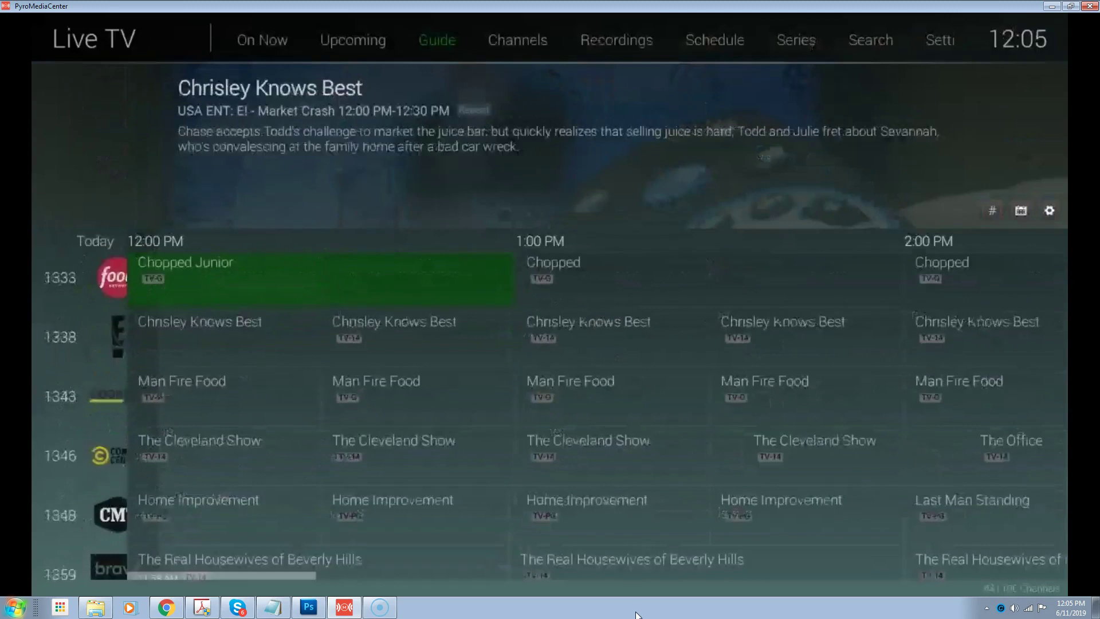
{"action": "key", "text": "Up"}
{"action": "key", "text": "Up"}
{"action": "key", "text": "Up"}
{"action": "key", "text": "Up"}
{"action": "key", "text": "Up"}
{"action": "key", "text": "Up"}
{"action": "key", "text": "Up"}
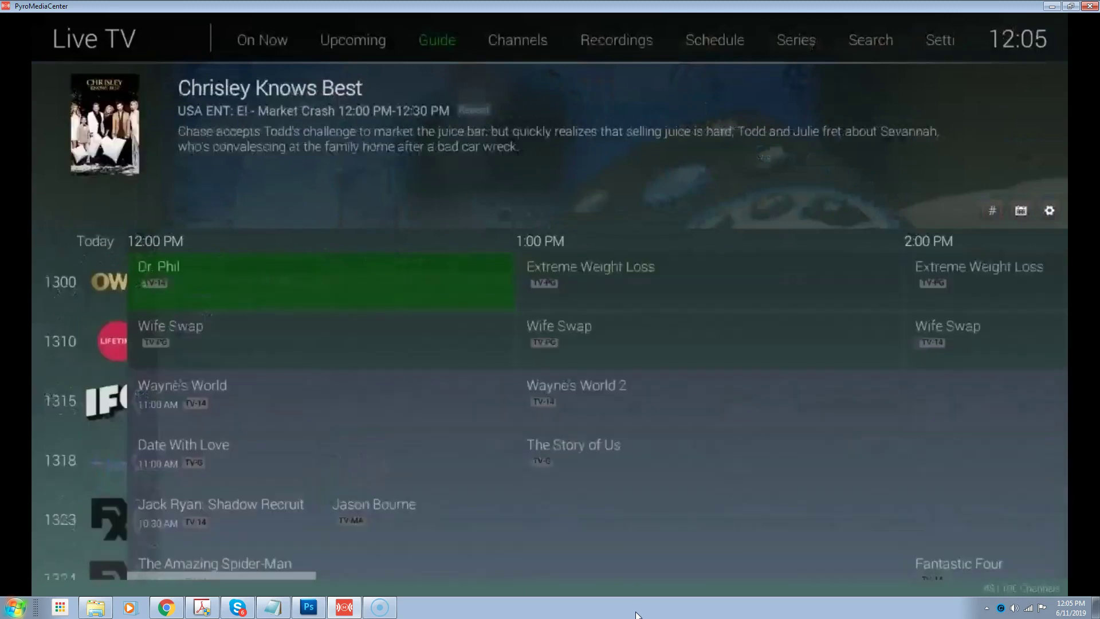
{"action": "key", "text": "Up"}
{"action": "key", "text": "Up"}
{"action": "key", "text": "Up"}
{"action": "key", "text": "Up"}
{"action": "key", "text": "Up"}
{"action": "key", "text": "Up"}
{"action": "key", "text": "Up"}
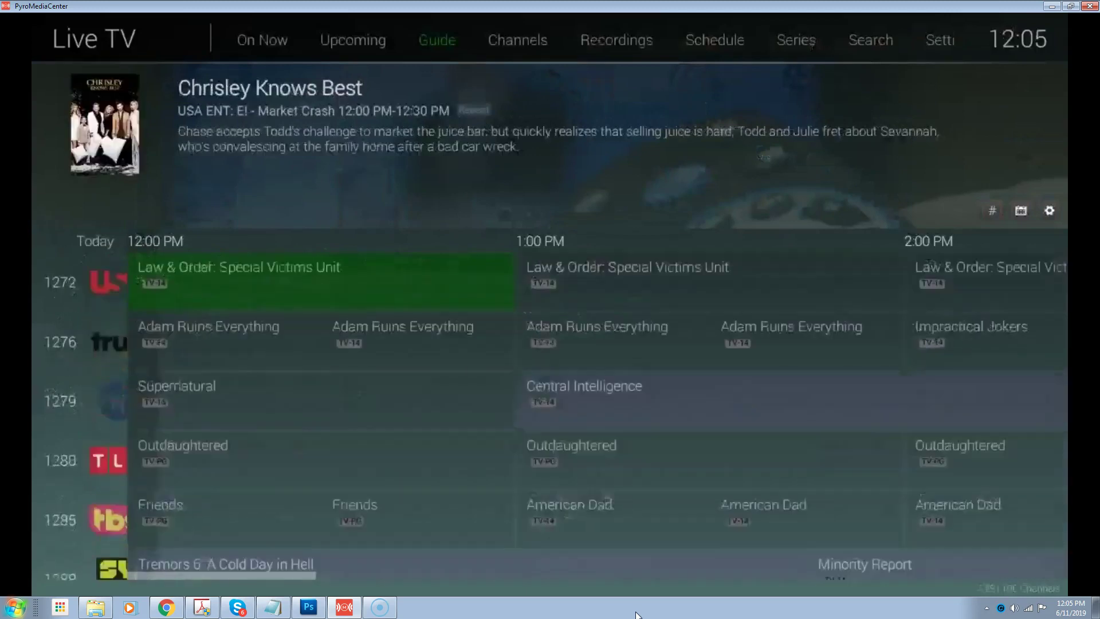
{"action": "key", "text": "Up"}
{"action": "key", "text": "Up"}
{"action": "key", "text": "Up"}
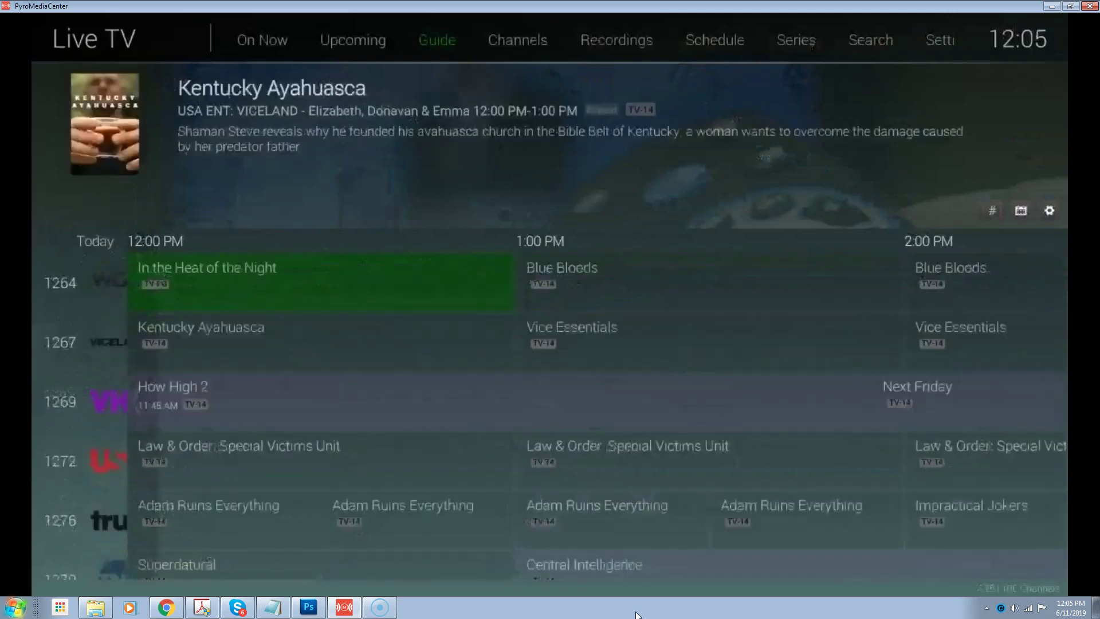
{"action": "key", "text": "Down"}
{"action": "key", "text": "Down"}
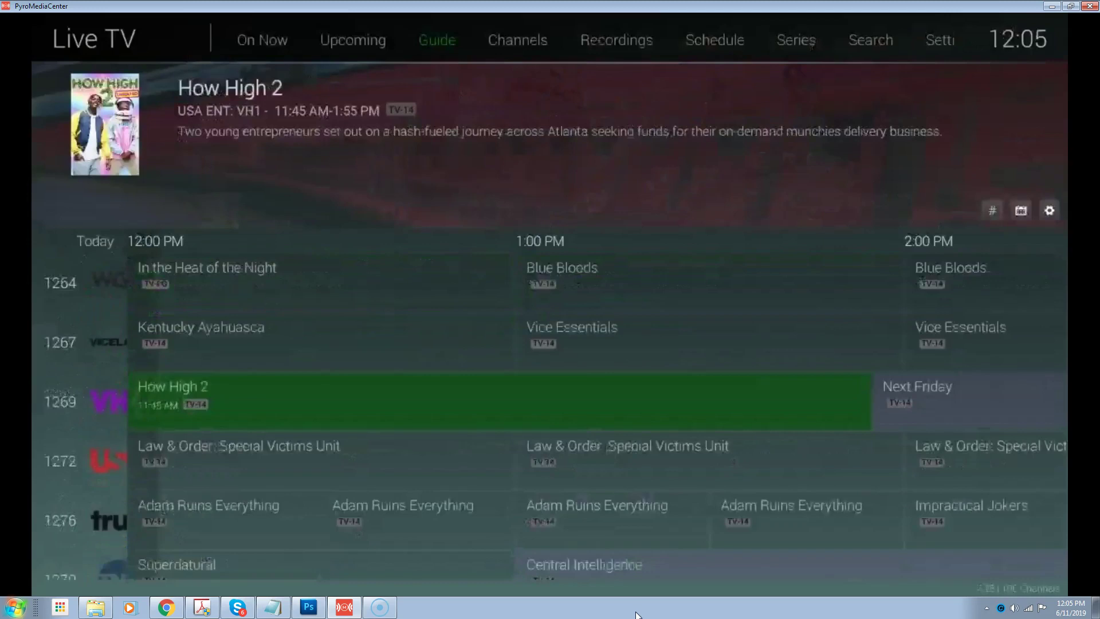
Scroll up through the sports channels around 1201–1207 to PGA EuroPro Tour Golf on 1204.
{"action": "key", "text": "Up"}
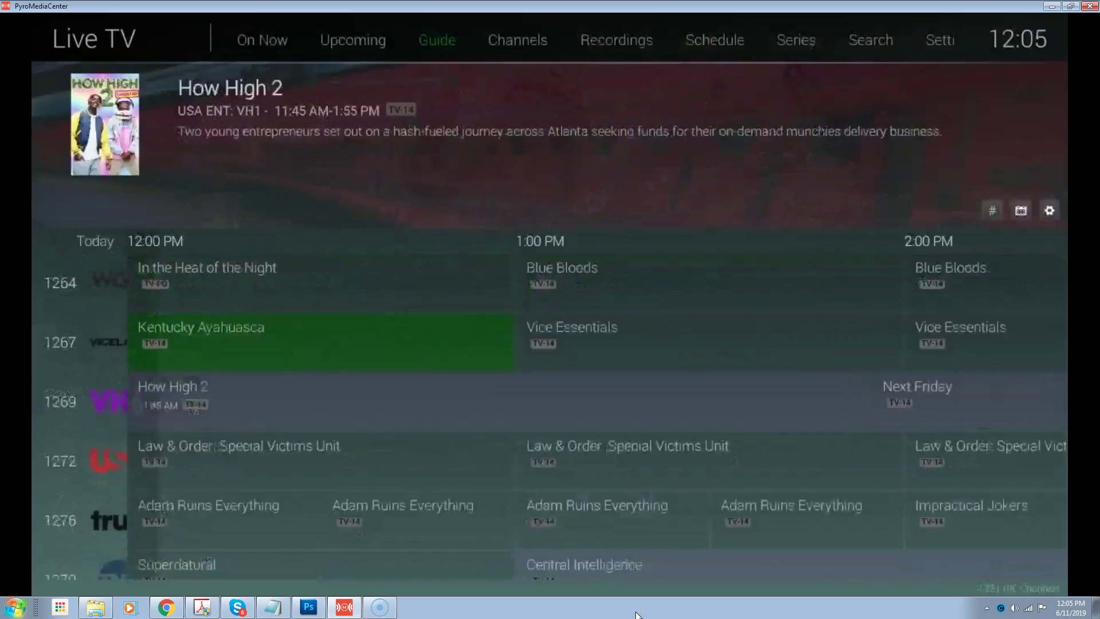
{"action": "key", "text": "Up"}
{"action": "key", "text": "Up"}
{"action": "key", "text": "Up"}
{"action": "key", "text": "Up"}
{"action": "key", "text": "Up"}
{"action": "key", "text": "Up"}
{"action": "key", "text": "Up"}
{"action": "key", "text": "Up"}
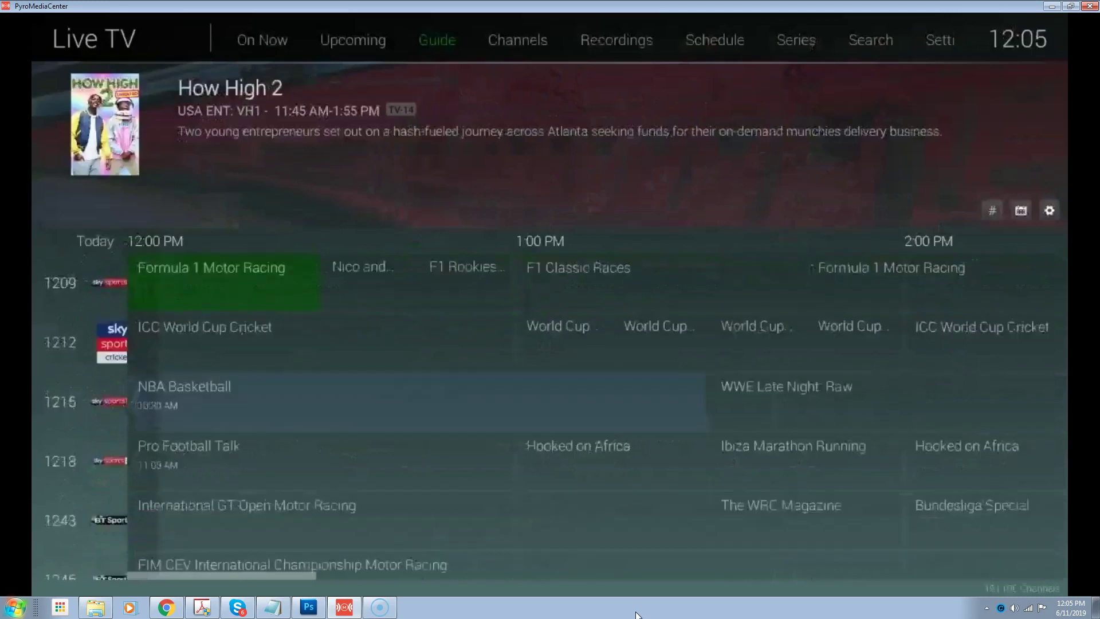
{"action": "key", "text": "Up"}
{"action": "key", "text": "Up"}
{"action": "key", "text": "Up"}
{"action": "key", "text": "Down"}
{"action": "key", "text": "Down"}
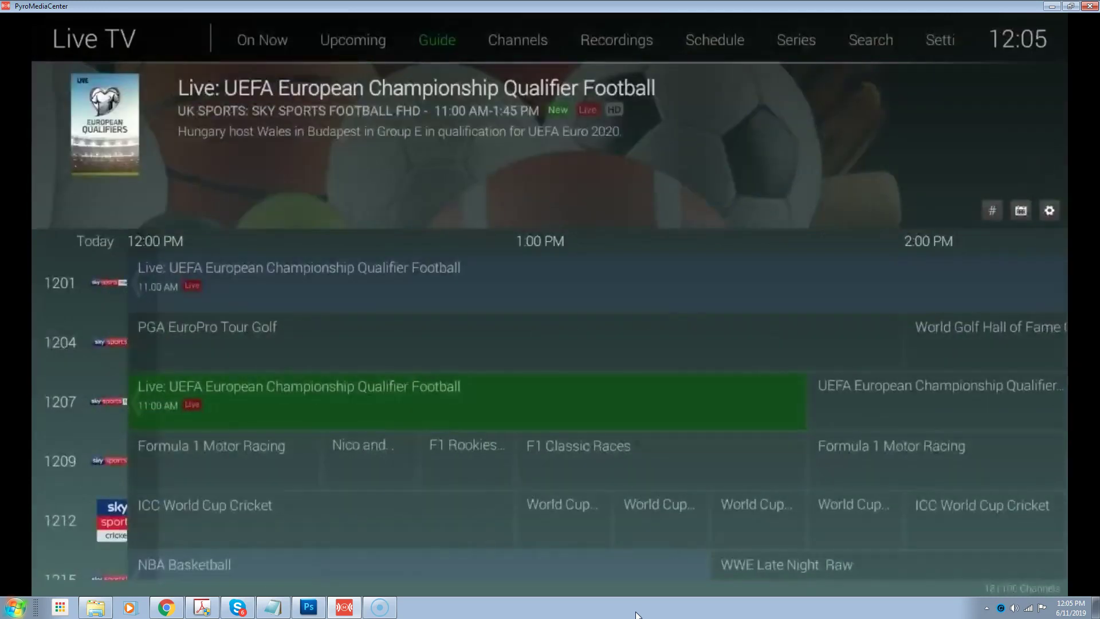
{"action": "key", "text": "Up"}
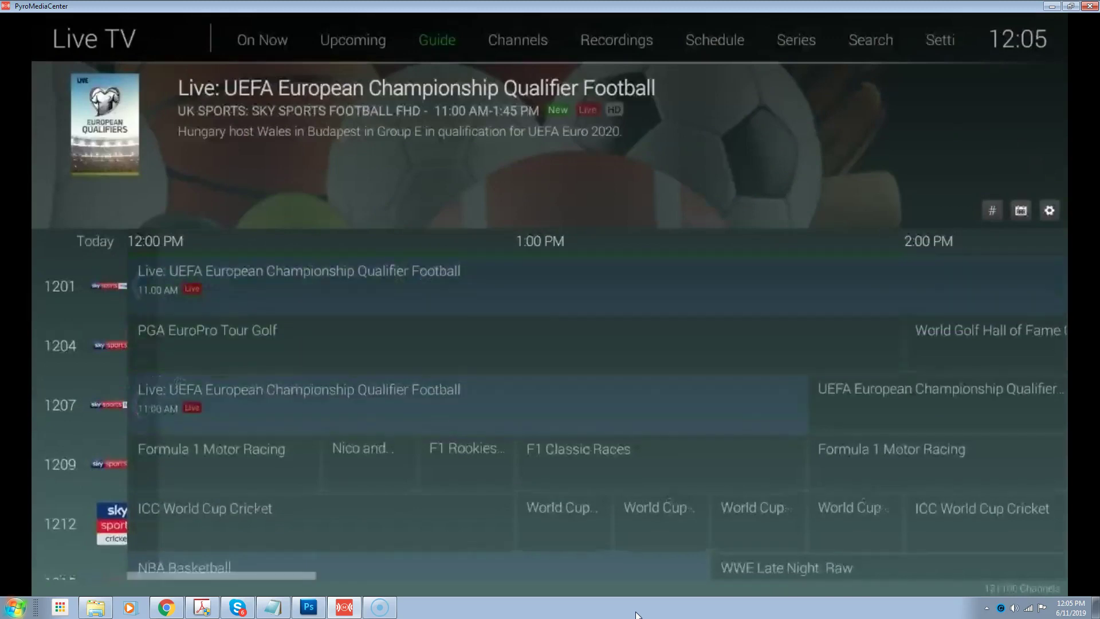
Continue up past the BBC channels 1055, 1046 and 1044 to channel 975.
{"action": "key", "text": "Up"}
{"action": "key", "text": "Up"}
{"action": "key", "text": "Up"}
{"action": "key", "text": "Up"}
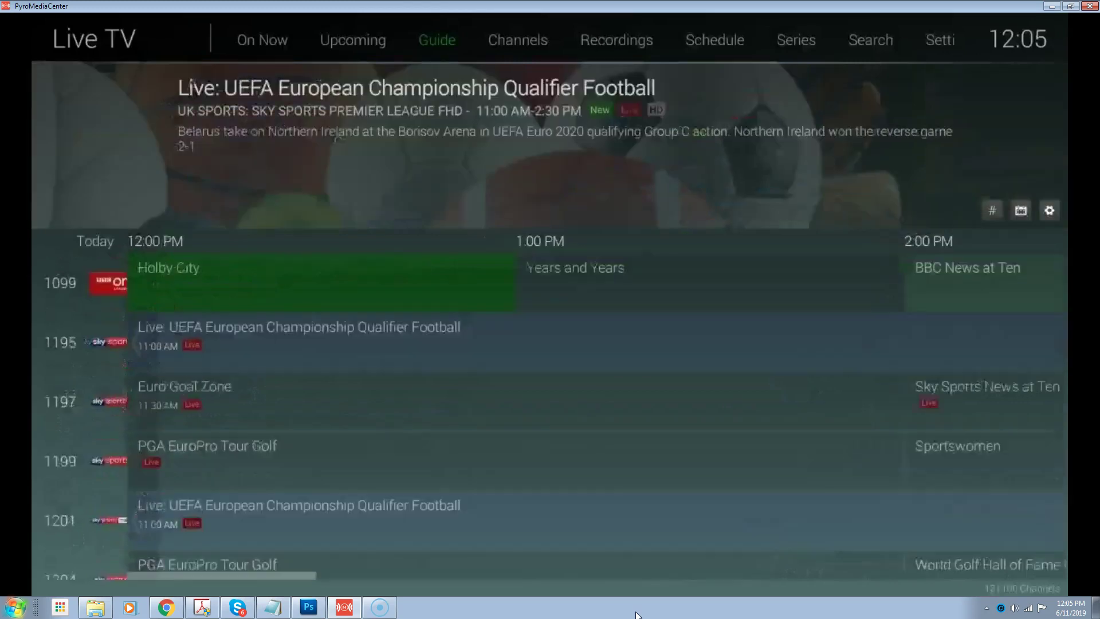
{"action": "key", "text": "Up"}
{"action": "key", "text": "Up"}
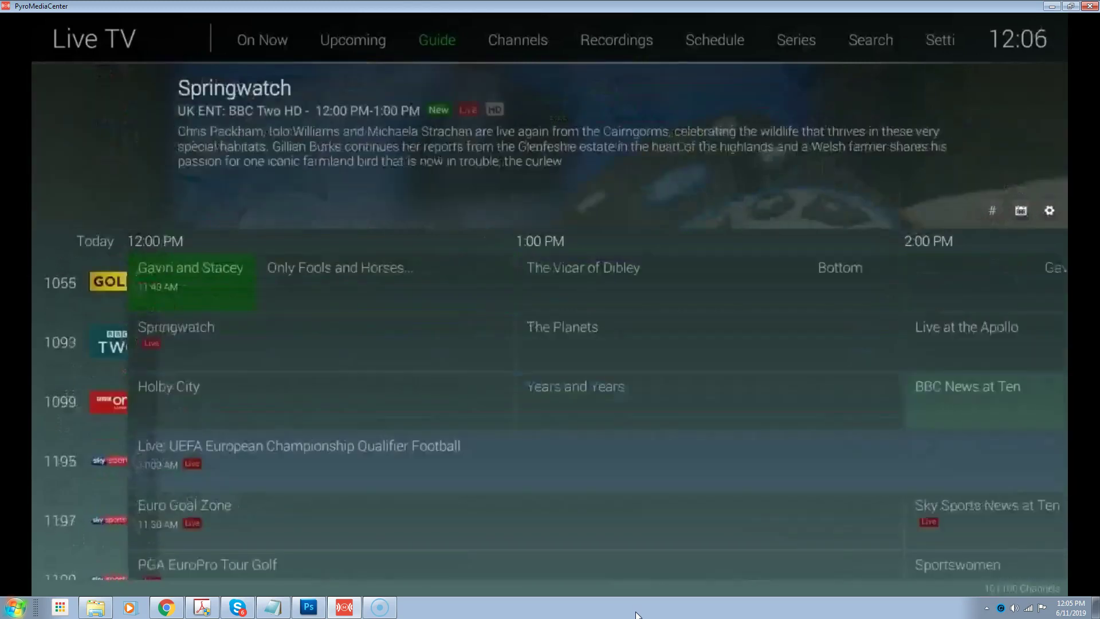
{"action": "key", "text": "Up"}
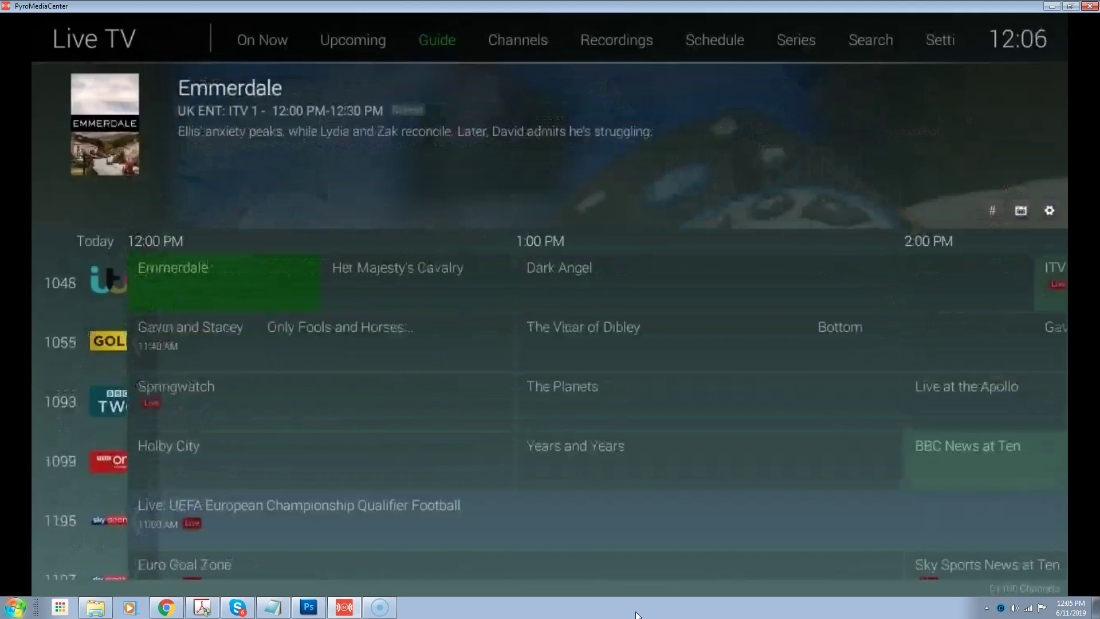
{"action": "key", "text": "Up"}
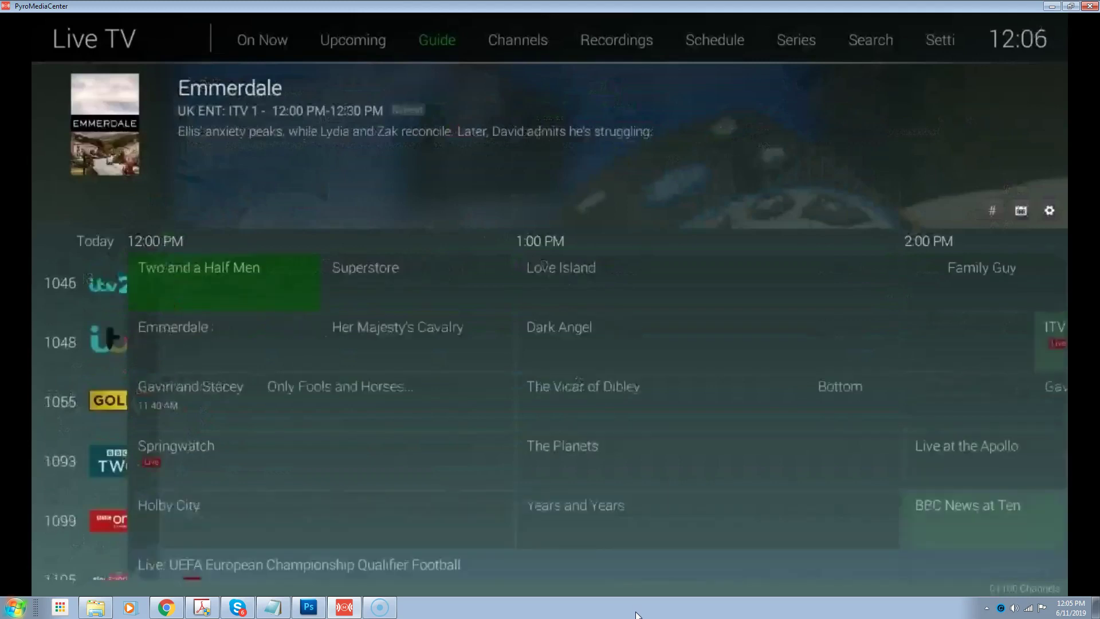
{"action": "key", "text": "Up"}
{"action": "key", "text": "Up"}
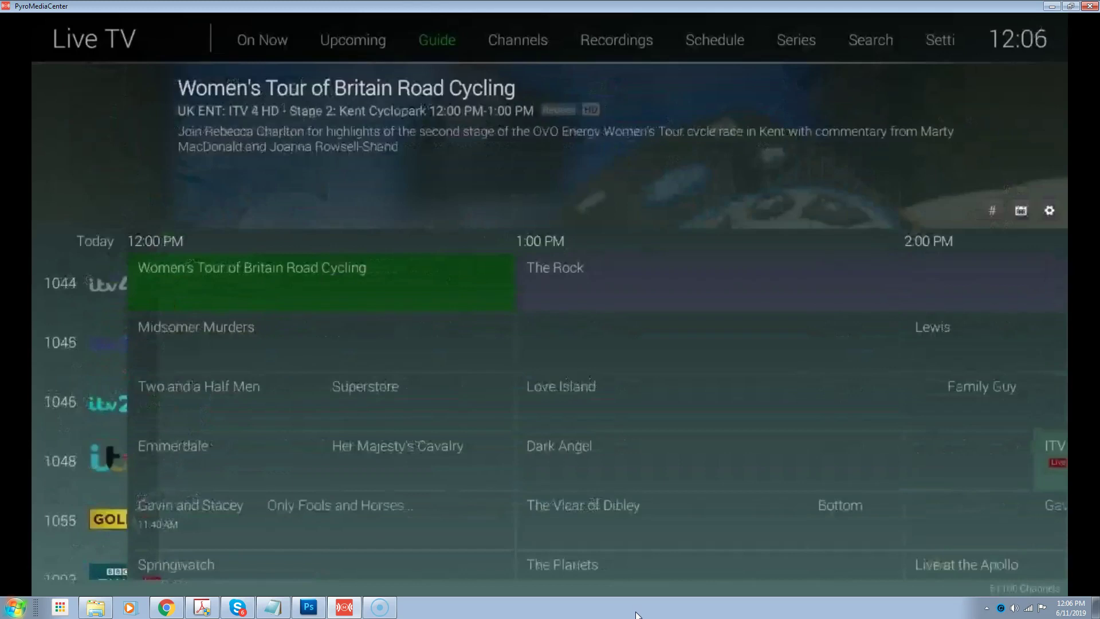
{"action": "key", "text": "Up"}
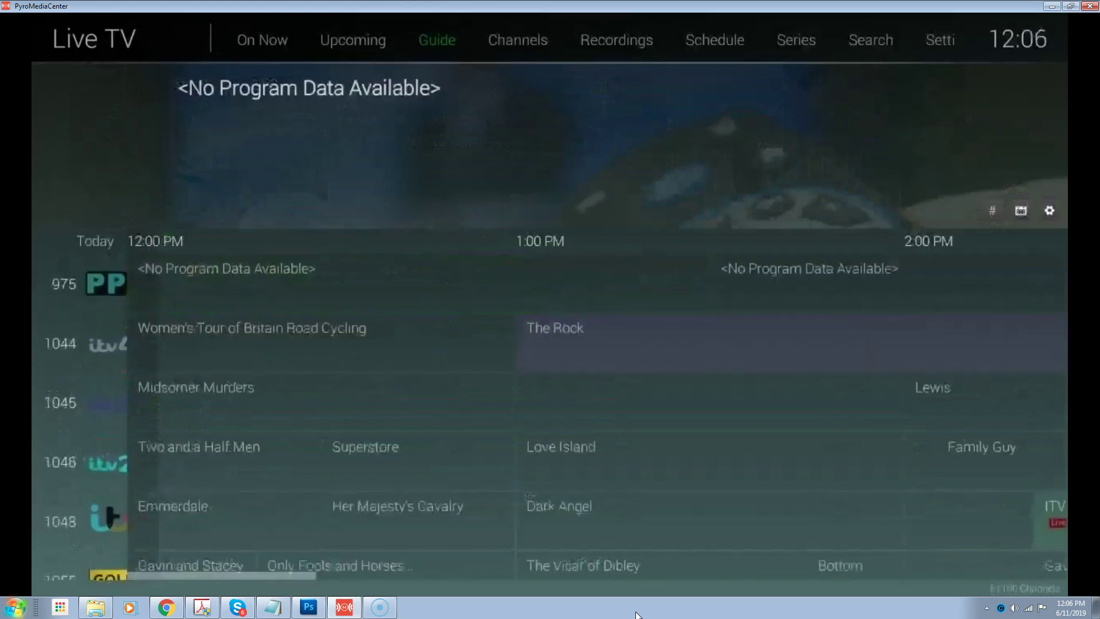
Reach channel 980 at the guide's top, then scroll down to Midsomer Murders on 1045.
{"action": "key", "text": "Up"}
{"action": "key", "text": "Up"}
{"action": "key", "text": "Up"}
{"action": "key", "text": "Up"}
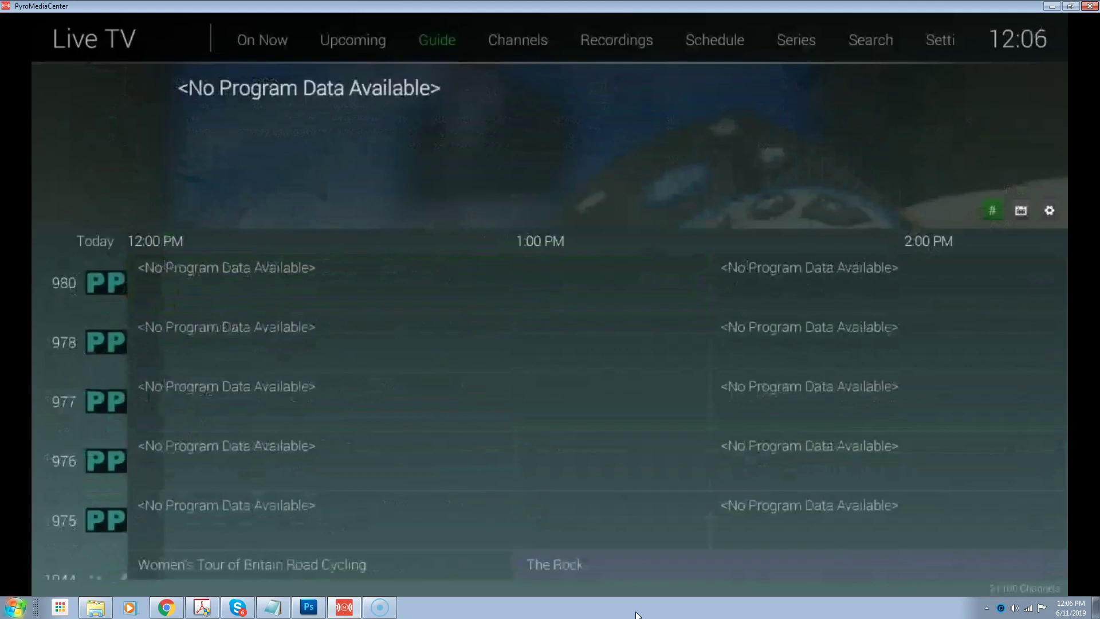
{"action": "key", "text": "Down"}
{"action": "key", "text": "Down"}
{"action": "key", "text": "Down"}
{"action": "key", "text": "Down"}
{"action": "key", "text": "Down"}
{"action": "key", "text": "Down"}
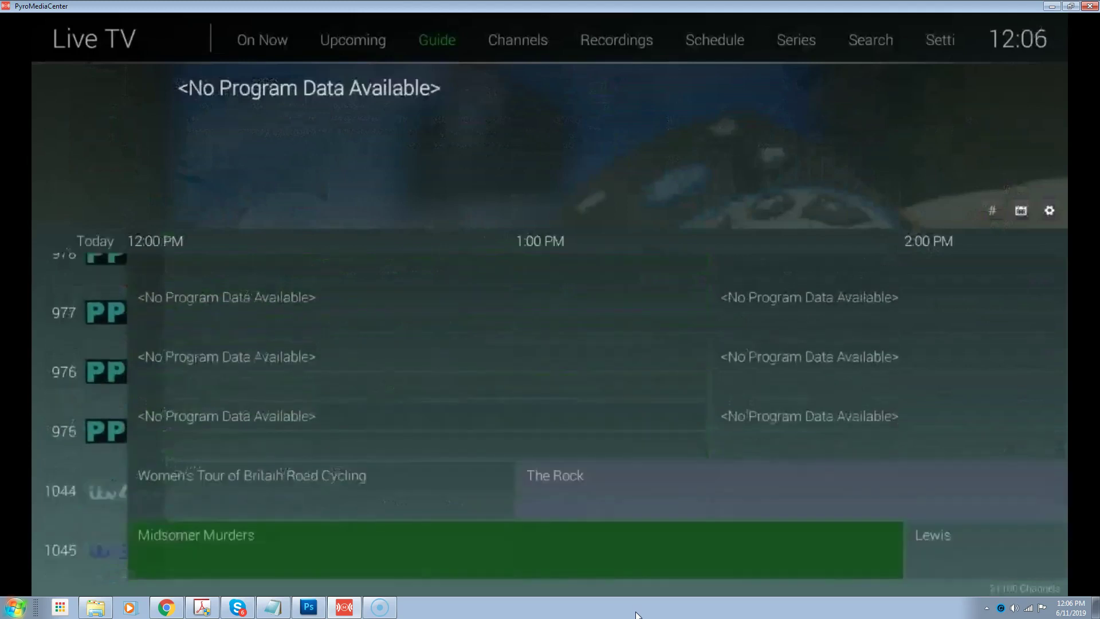
Scroll down from Holby City on 1099 through the sports channels to 1267.
{"action": "key", "text": "Down"}
{"action": "key", "text": "Down"}
{"action": "key", "text": "Down"}
{"action": "key", "text": "Down"}
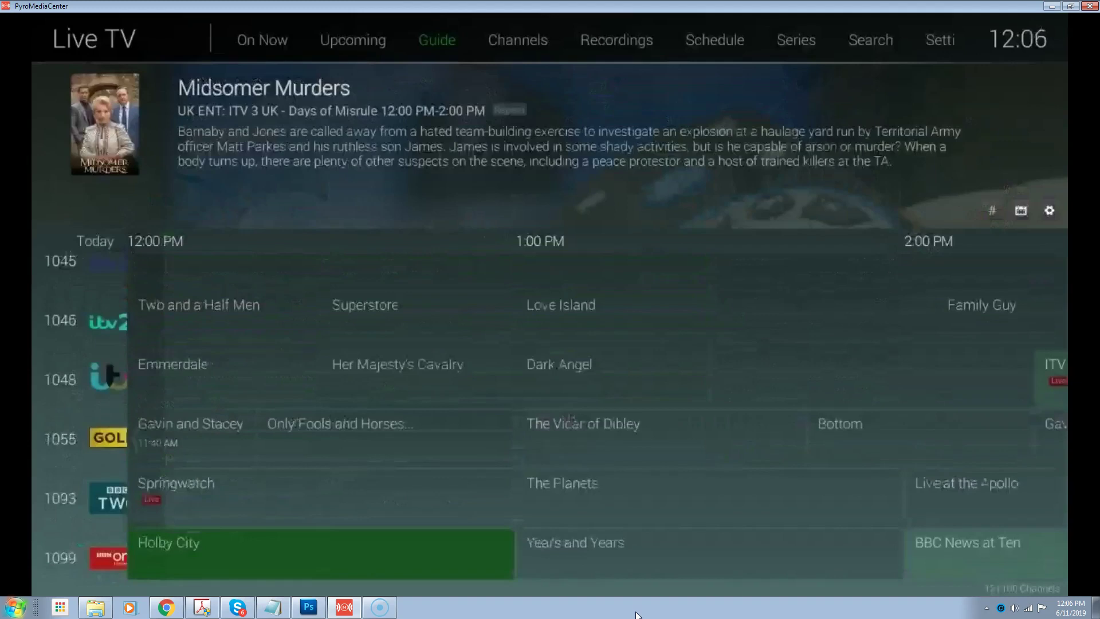
{"action": "key", "text": "Down"}
{"action": "key", "text": "Down"}
{"action": "key", "text": "Down"}
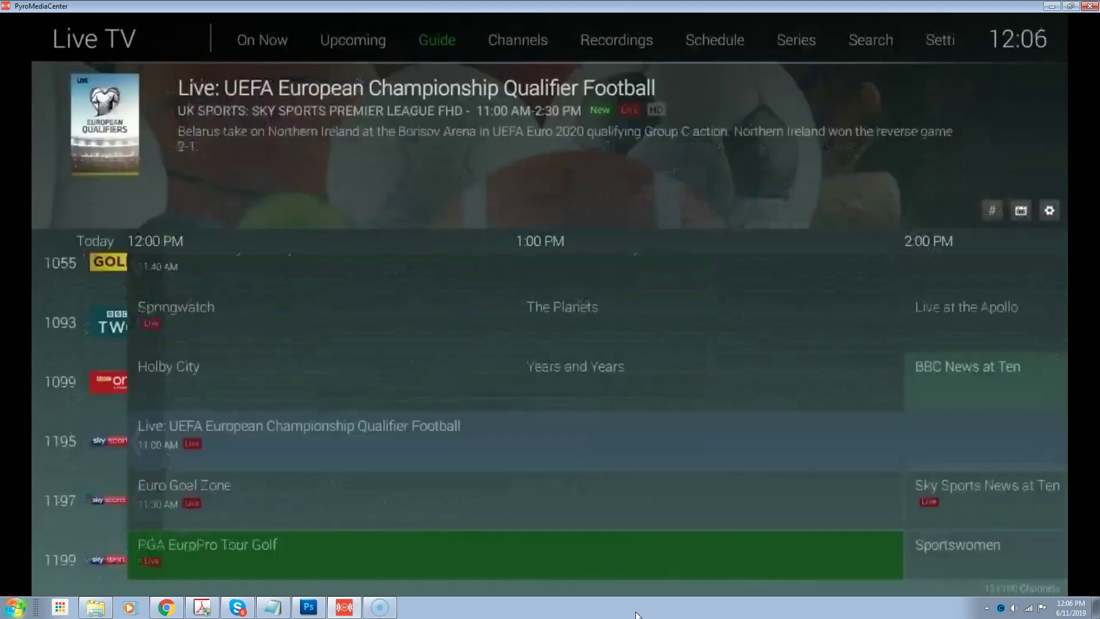
{"action": "key", "text": "Down"}
{"action": "key", "text": "Down"}
{"action": "key", "text": "Down"}
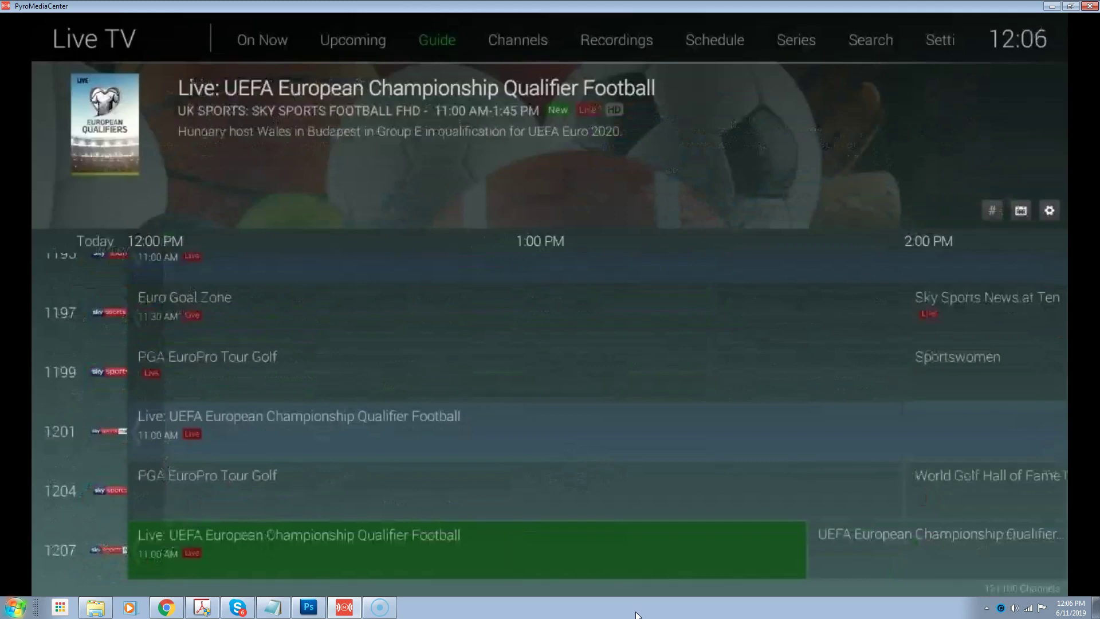
{"action": "key", "text": "Down"}
{"action": "key", "text": "Down"}
{"action": "key", "text": "Down"}
{"action": "key", "text": "Down"}
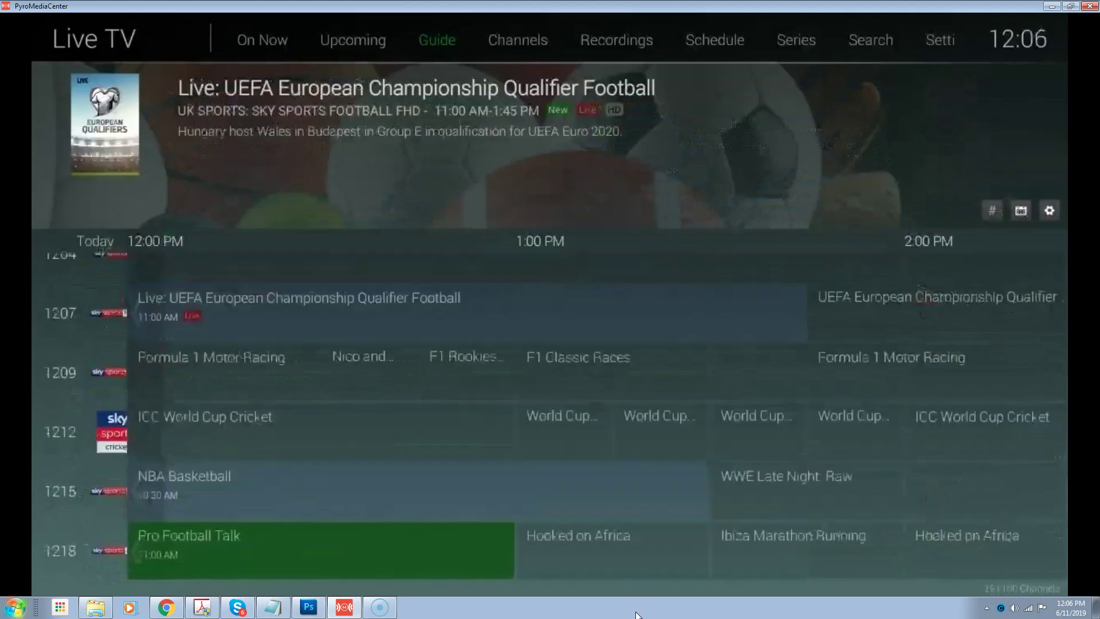
{"action": "key", "text": "Down"}
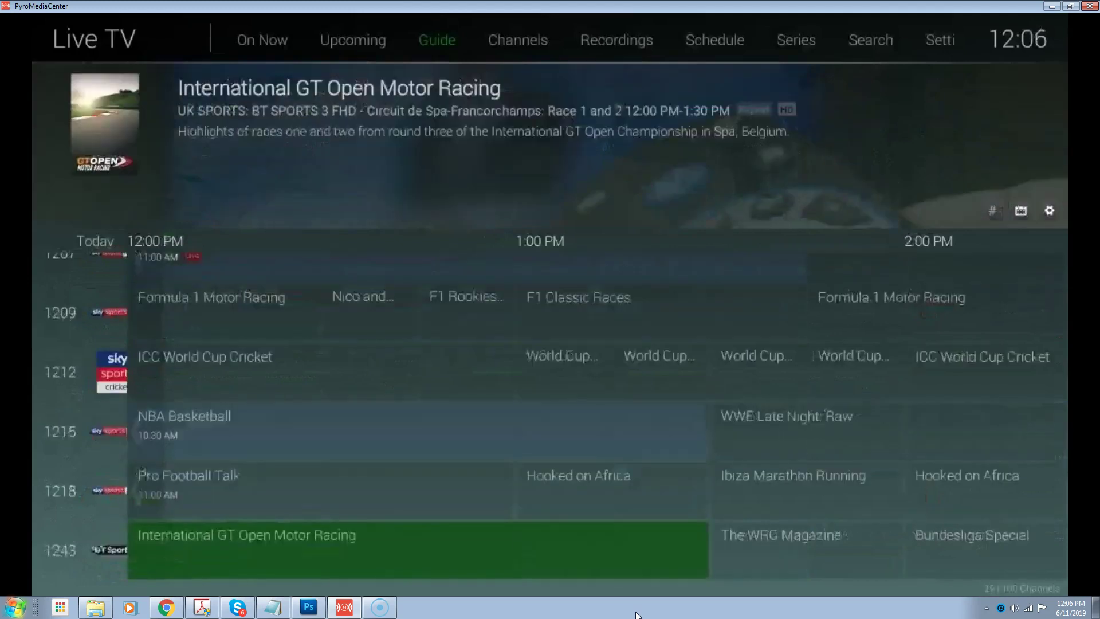
{"action": "key", "text": "Down"}
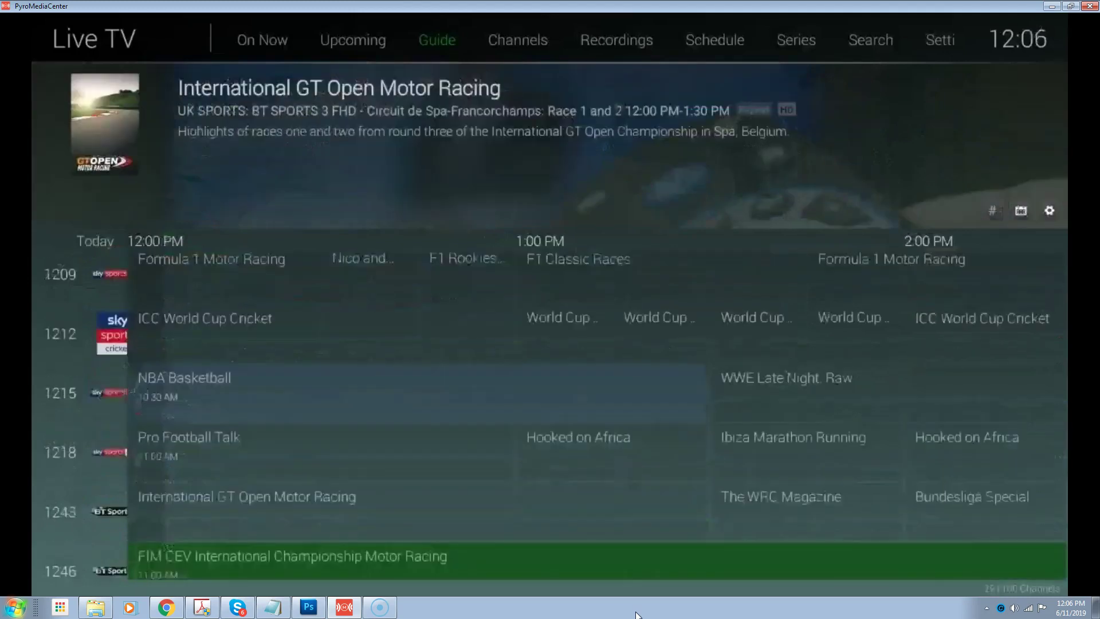
{"action": "key", "text": "Down"}
{"action": "key", "text": "Down"}
{"action": "key", "text": "Down"}
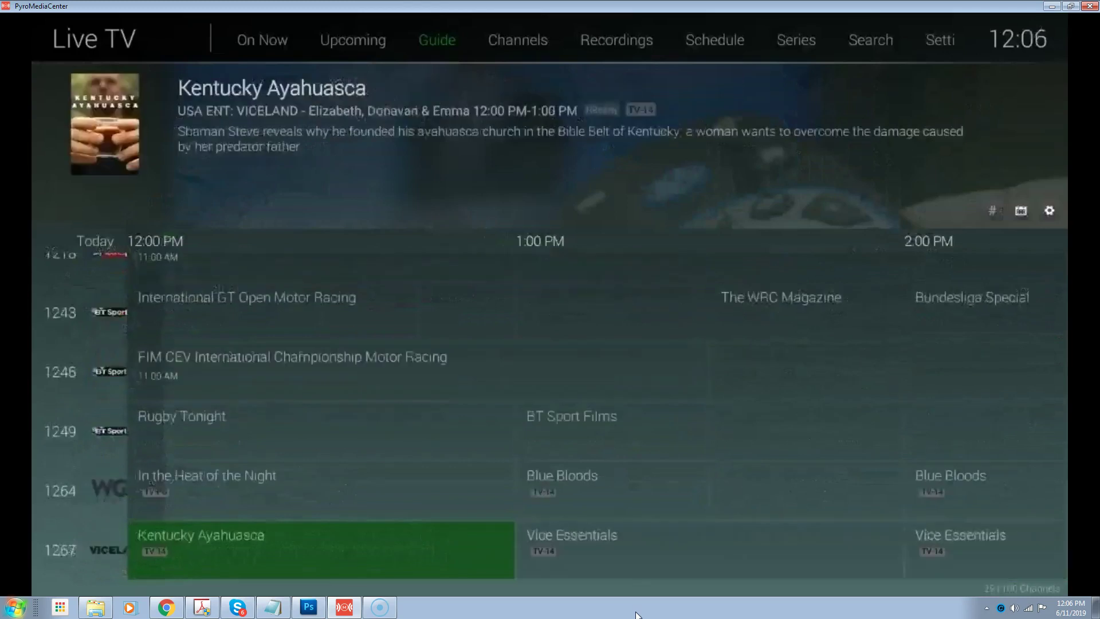
{"action": "key", "text": "Down"}
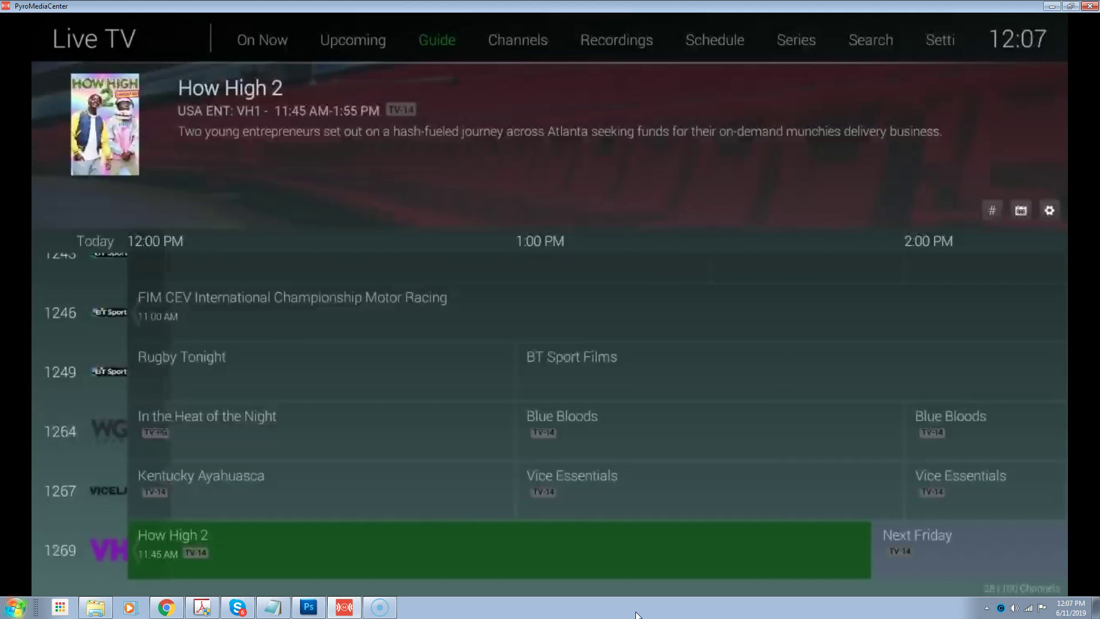
Continue down past 1276 and 1315 to Date With Love on channel 1318.
{"action": "key", "text": "Down"}
{"action": "key", "text": "Down"}
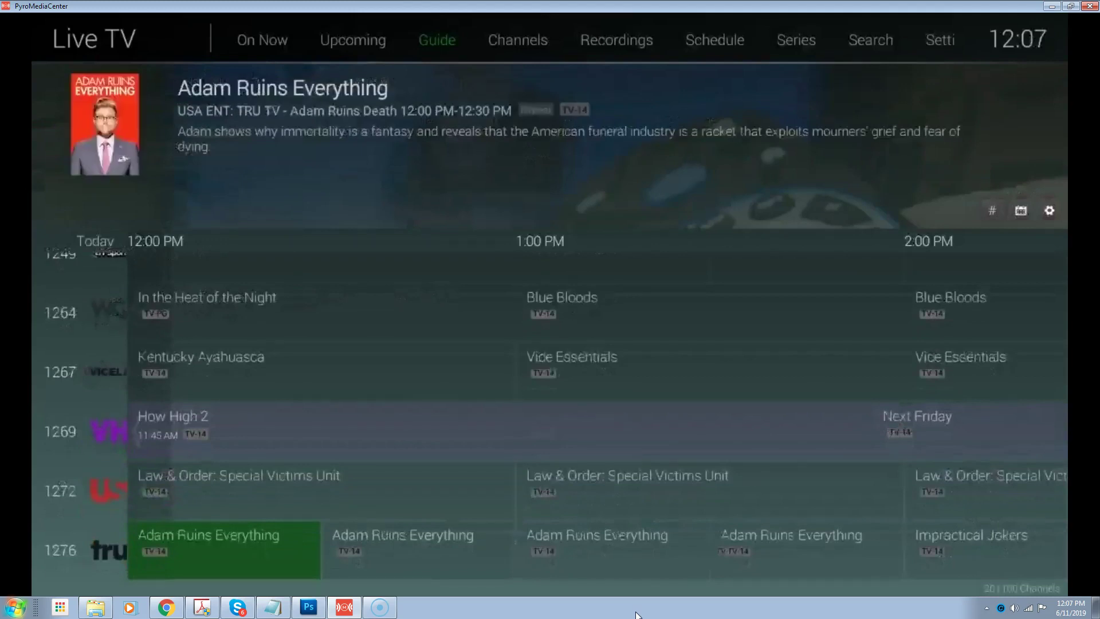
{"action": "key", "text": "Down"}
{"action": "key", "text": "Down"}
{"action": "key", "text": "Down"}
{"action": "key", "text": "Down"}
{"action": "key", "text": "Down"}
{"action": "key", "text": "Down"}
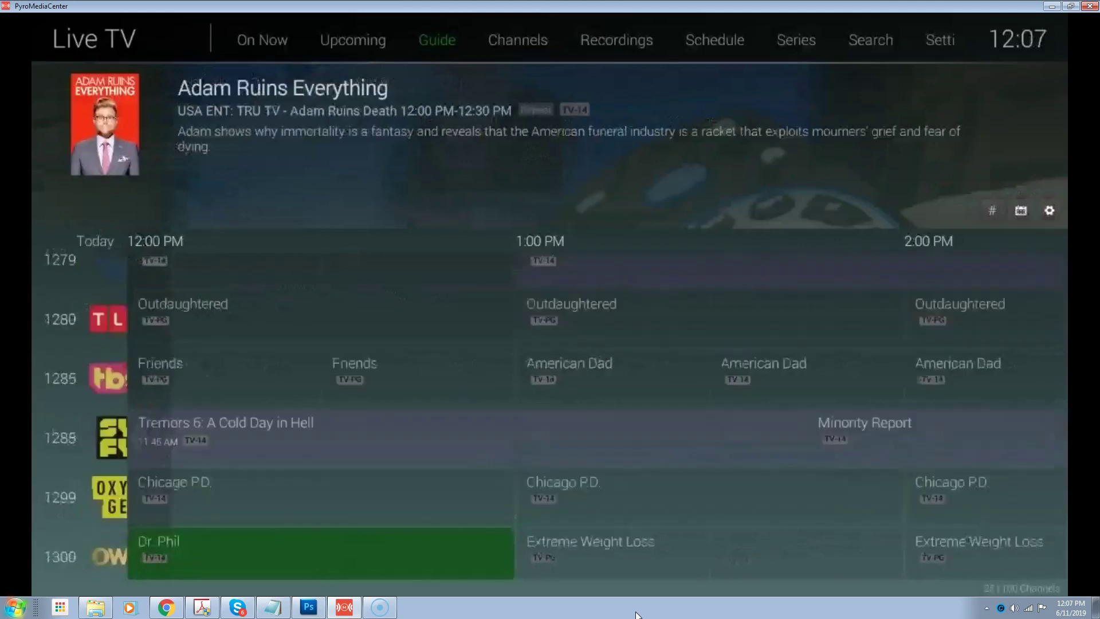
{"action": "key", "text": "Down"}
{"action": "key", "text": "Down"}
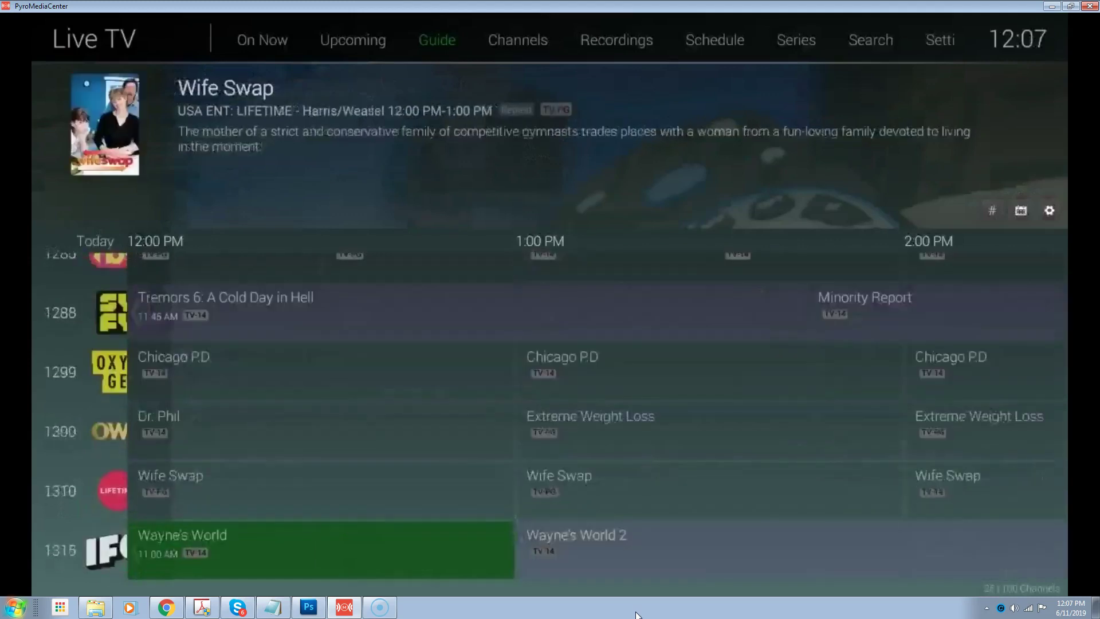
{"action": "key", "text": "Down"}
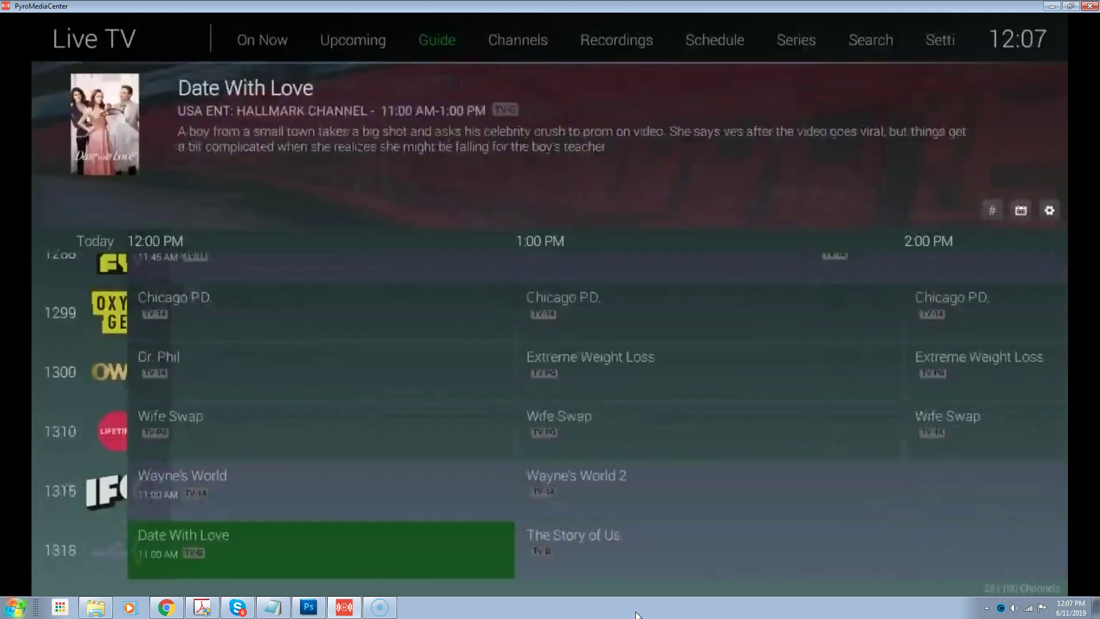
{"action": "key", "text": "Down"}
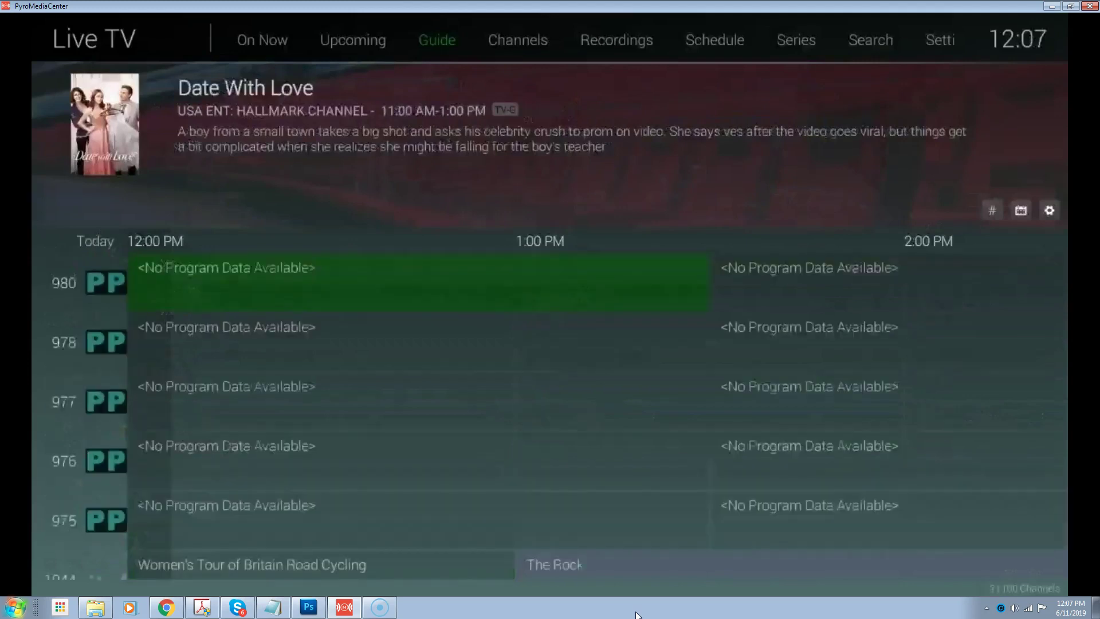
Return home from the guide, browse the Kids and Movies libraries, and open TV Shows.
{"action": "key", "text": "BackSpace"}
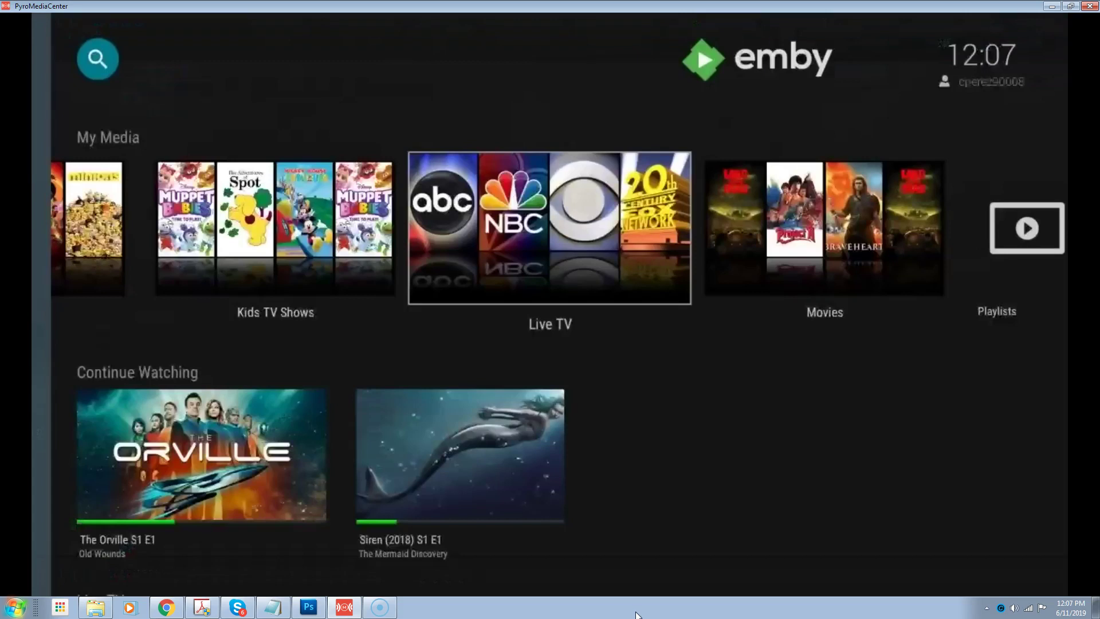
{"action": "key", "text": "Left"}
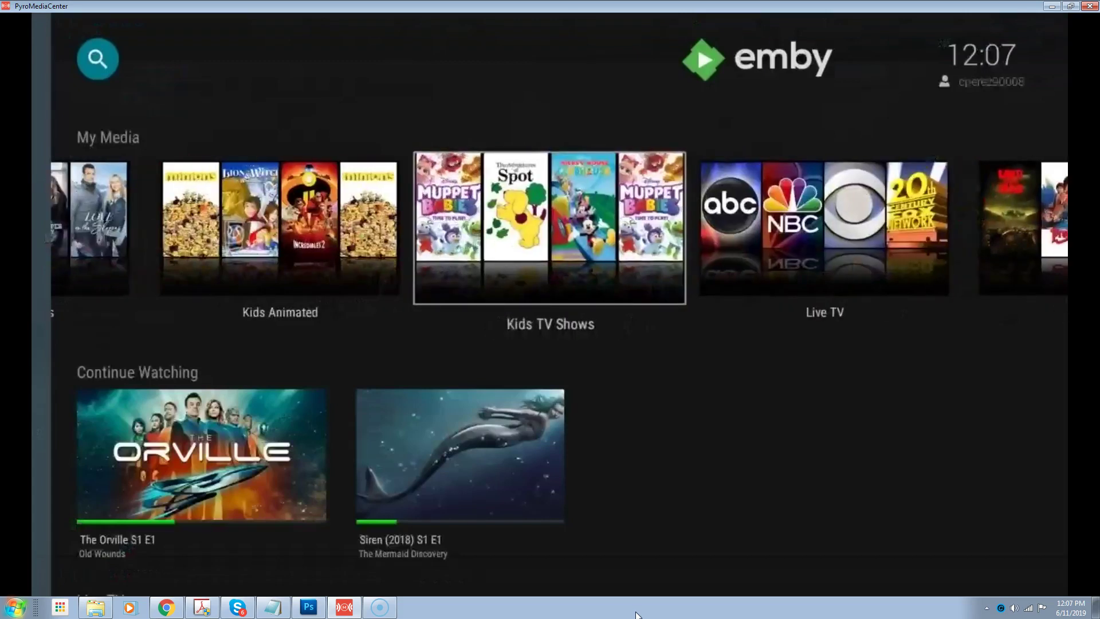
{"action": "key", "text": "Left"}
{"action": "key", "text": "Left"}
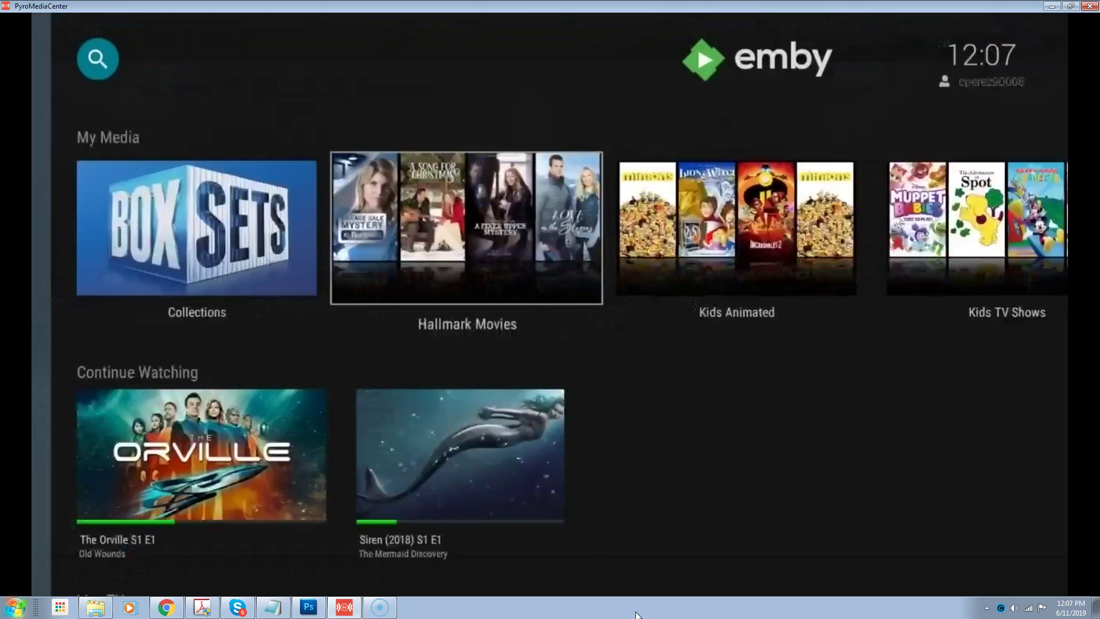
{"action": "key", "text": "Right"}
{"action": "key", "text": "Right"}
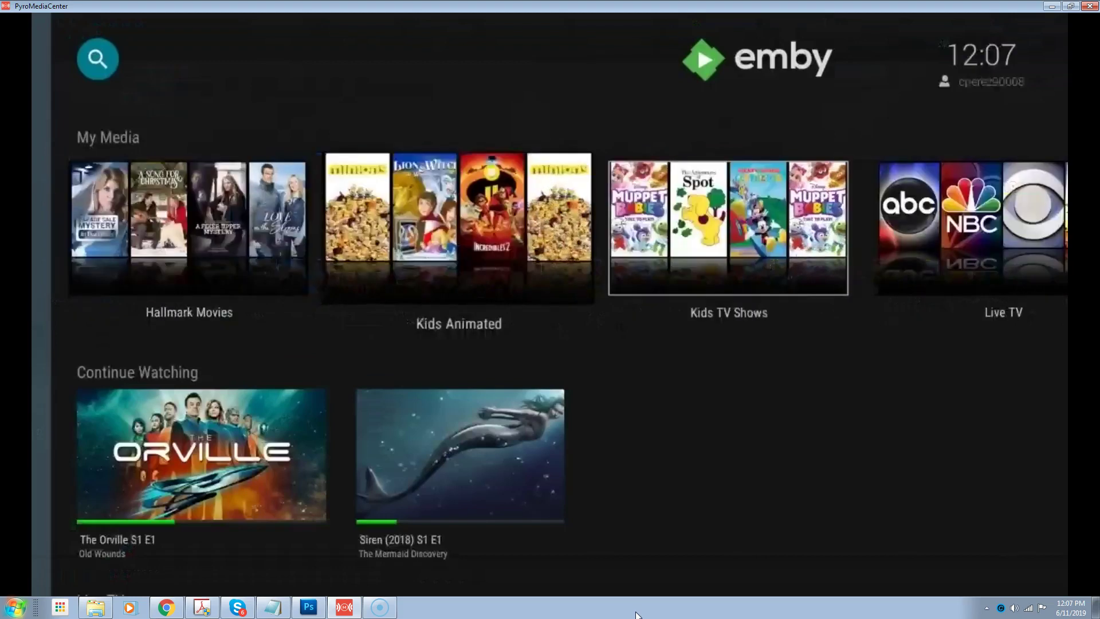
{"action": "key", "text": "Right"}
{"action": "key", "text": "Right"}
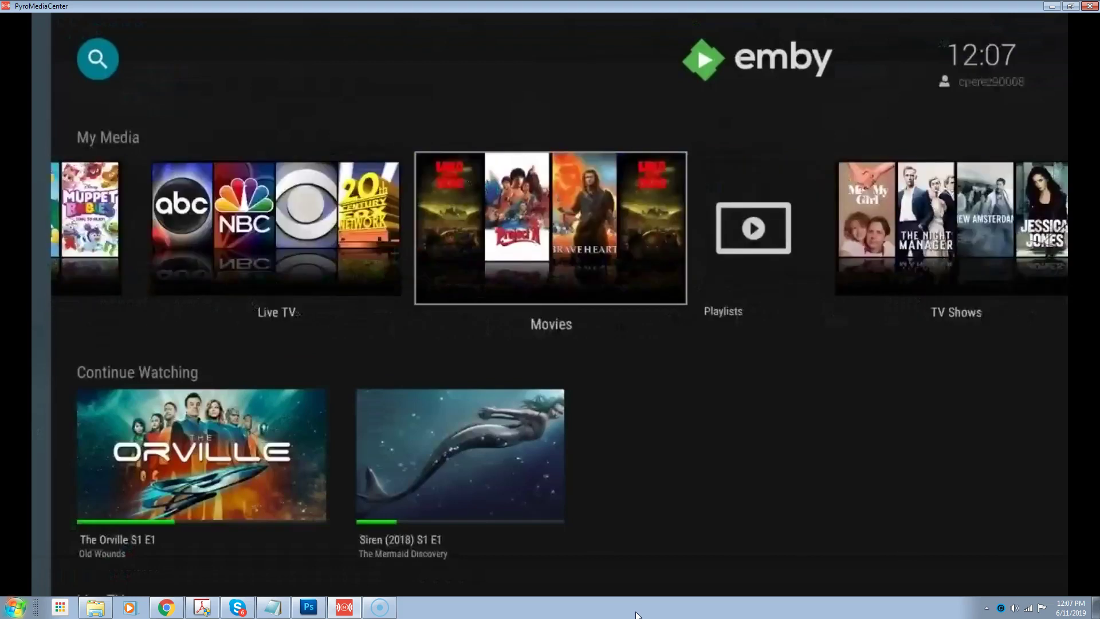
{"action": "key", "text": "Right"}
{"action": "key", "text": "Right"}
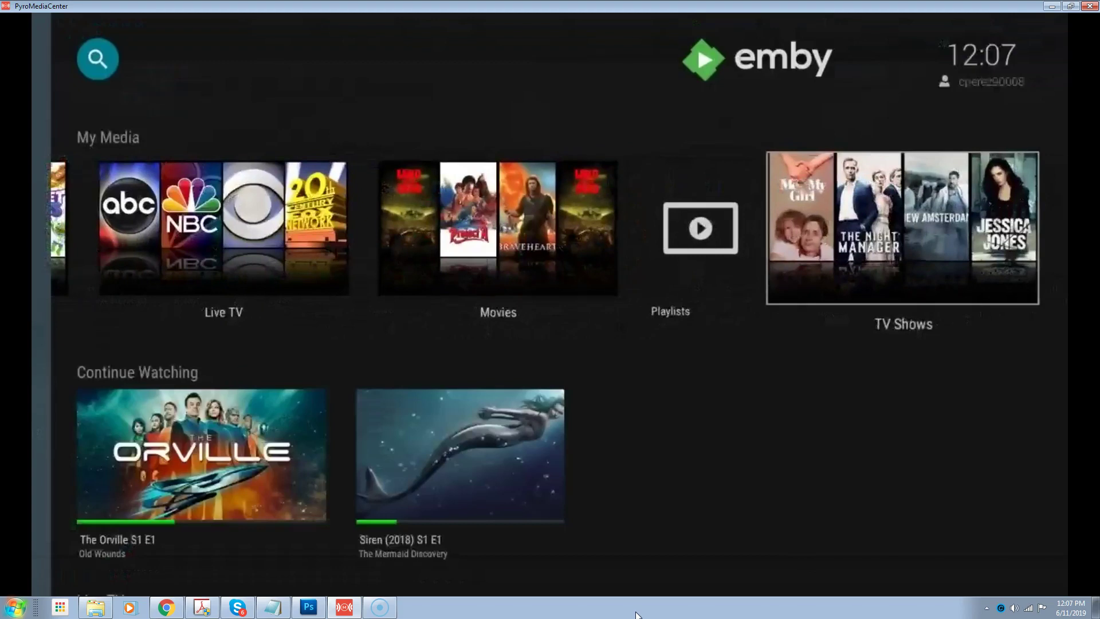
{"action": "key", "text": "Return"}
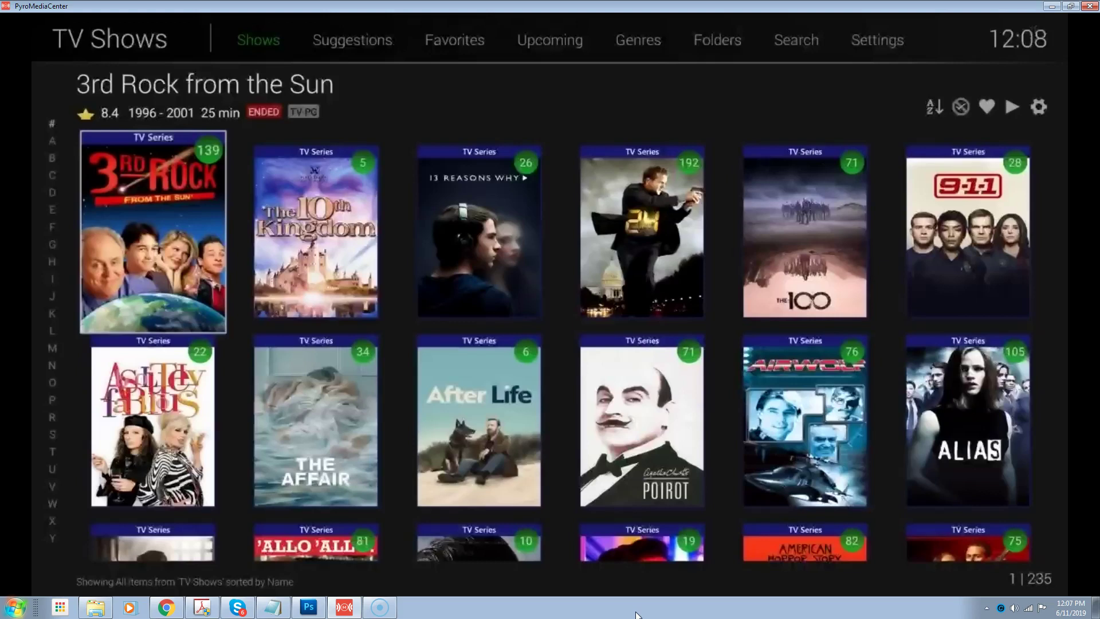
Move down the show grid past Alias Grace and Banshee to Billions.
{"action": "key", "text": "Down"}
{"action": "key", "text": "Down"}
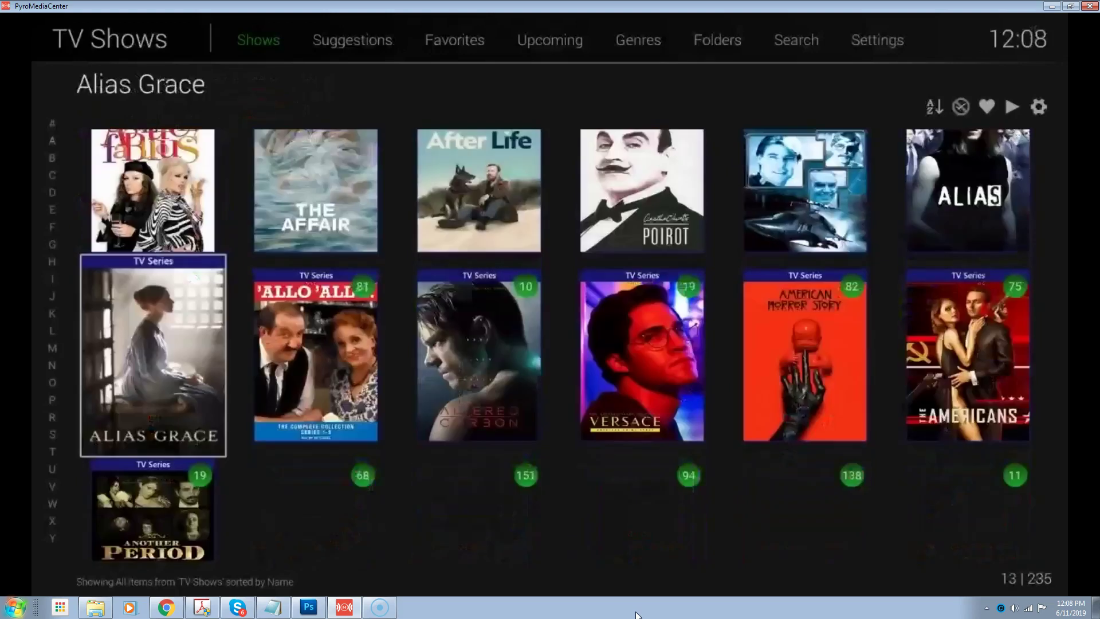
{"action": "key", "text": "Down"}
{"action": "key", "text": "Down"}
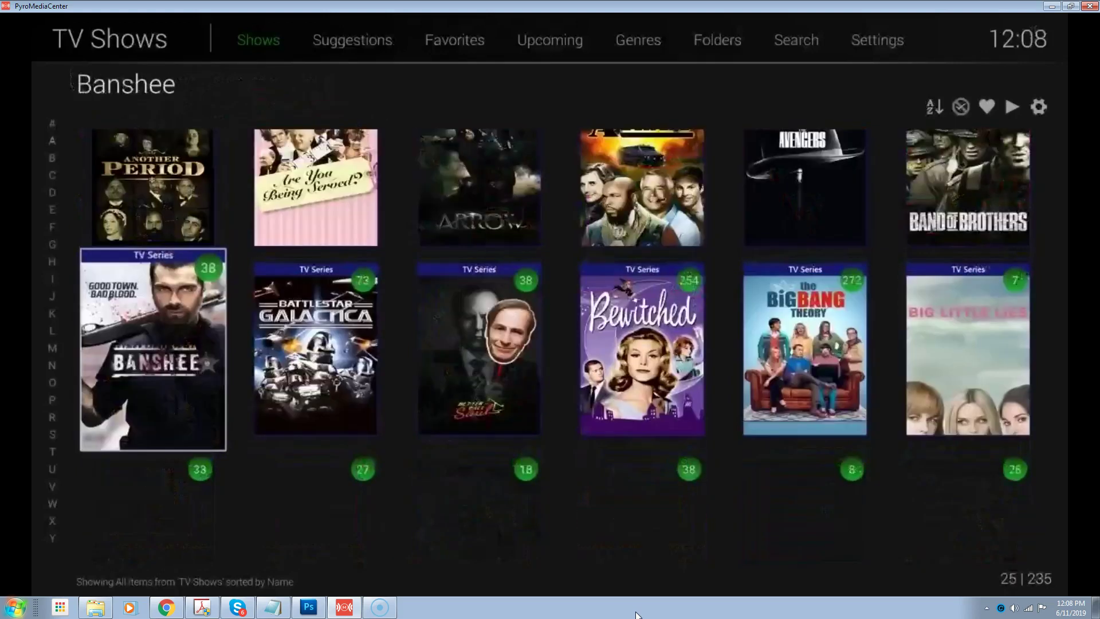
{"action": "key", "text": "Down"}
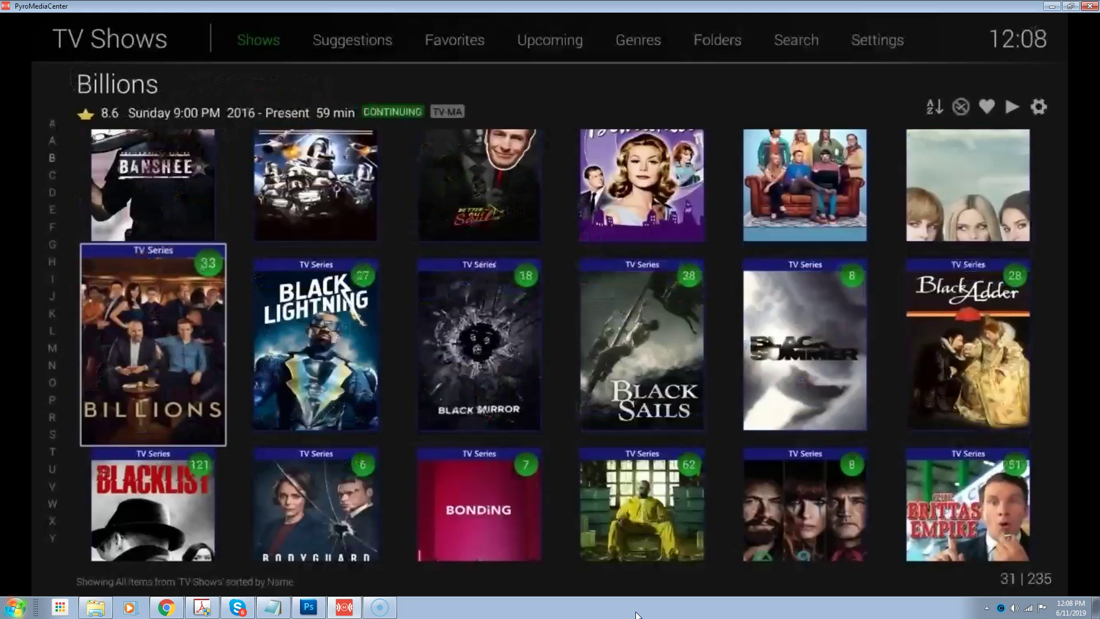
{"action": "key", "text": "Right"}
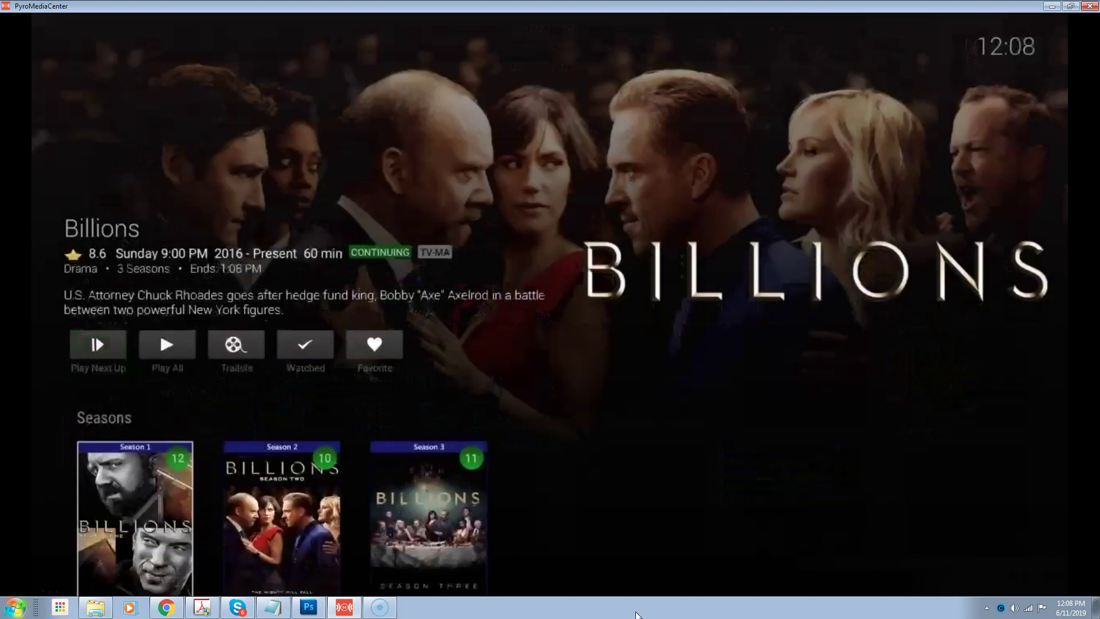
View the Billions seasons and cast rows, then go back to the TV Shows grid.
{"action": "key", "text": "Down"}
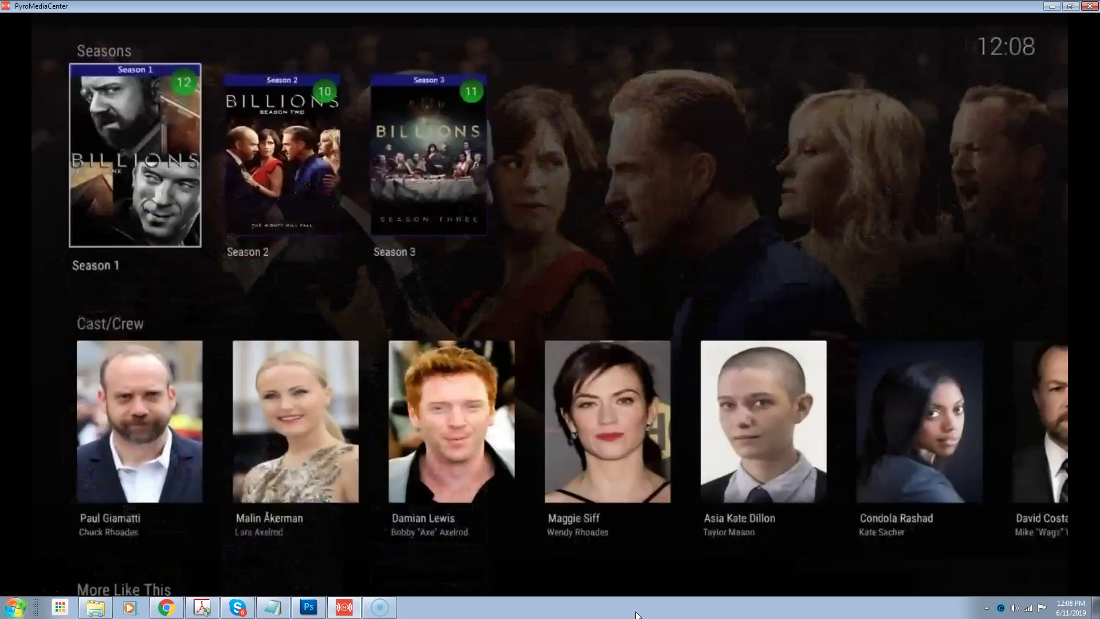
{"action": "key", "text": "Escape"}
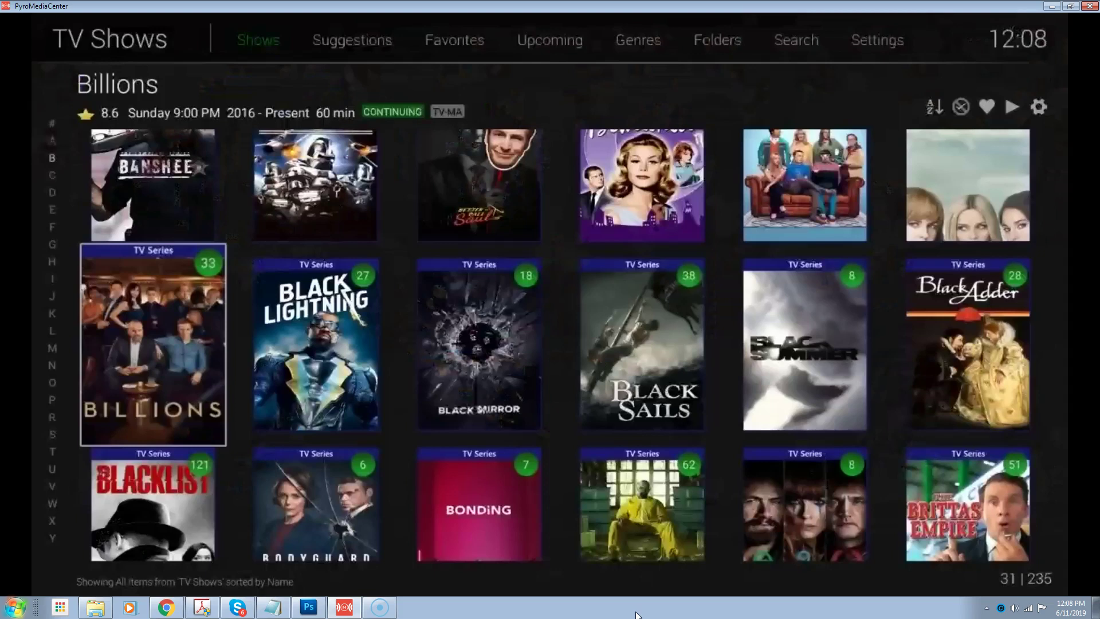
Return to the Emby home screen and move back through the My Media libraries.
{"action": "key", "text": "Home"}
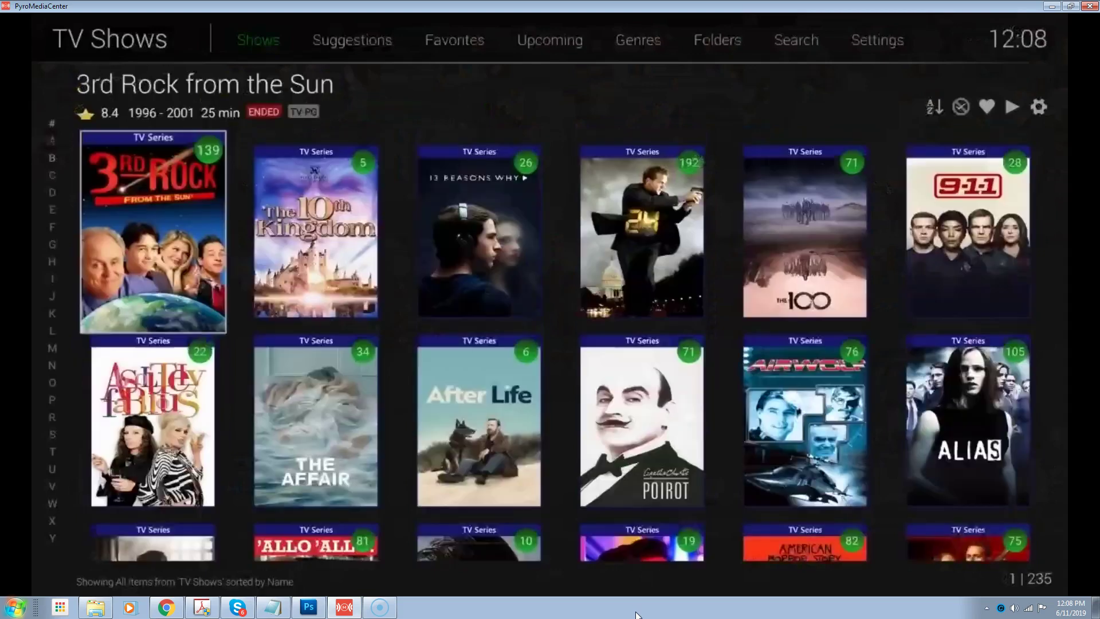
{"action": "key", "text": "Escape"}
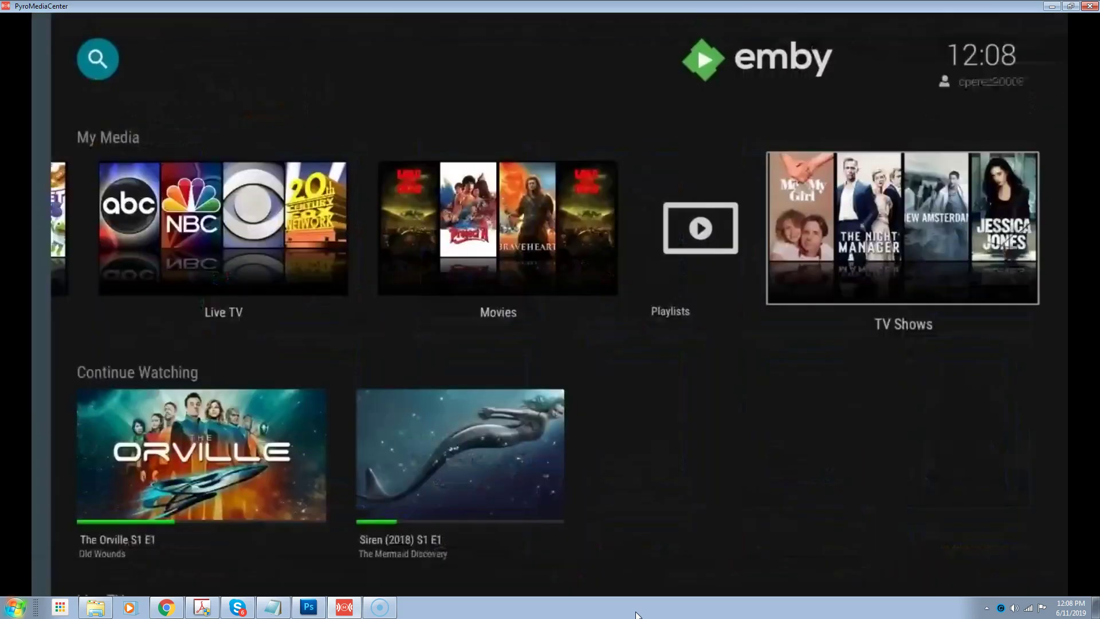
{"action": "key", "text": "Left"}
{"action": "key", "text": "Left"}
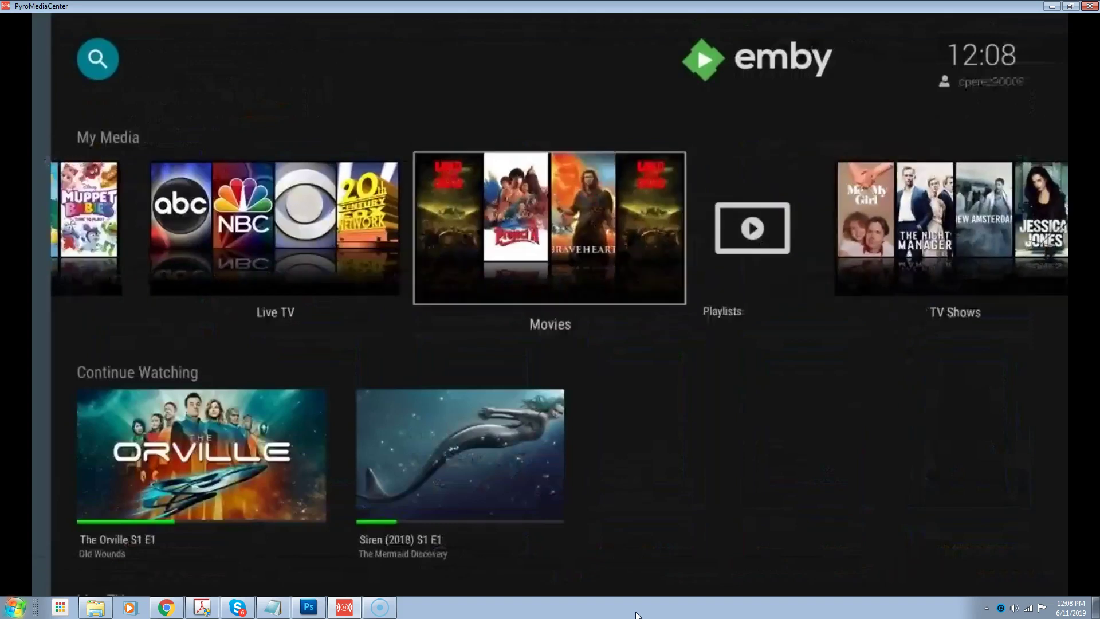
{"action": "key", "text": "Left"}
{"action": "key", "text": "Left"}
{"action": "key", "text": "Left"}
{"action": "key", "text": "Left"}
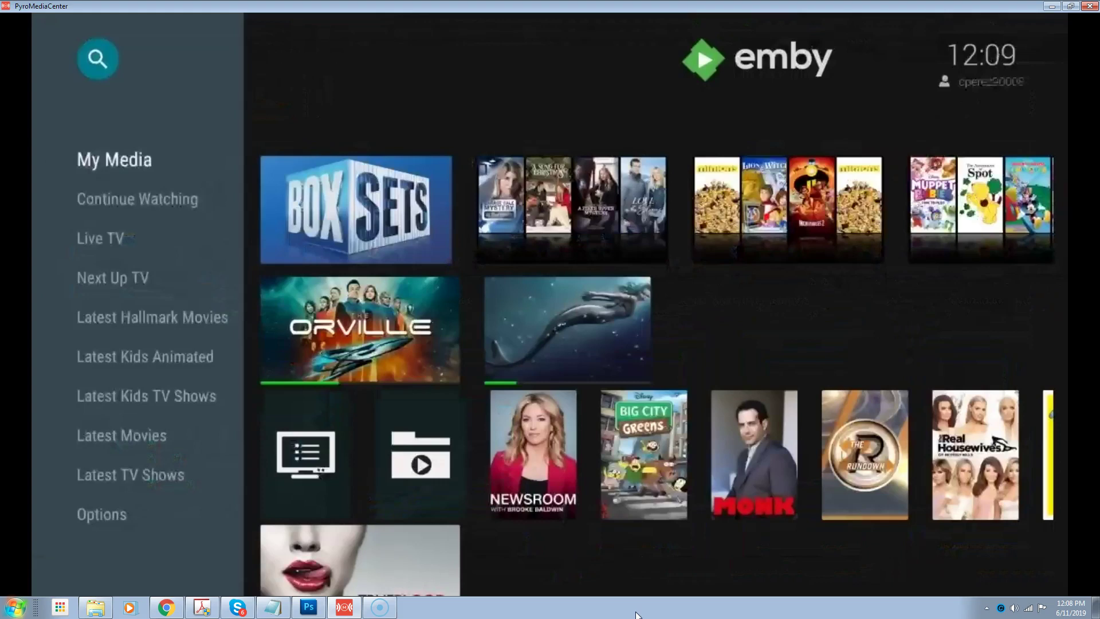
Step down the home sections past Next Up TV to Latest Kids TV Shows.
{"action": "key", "text": "Down"}
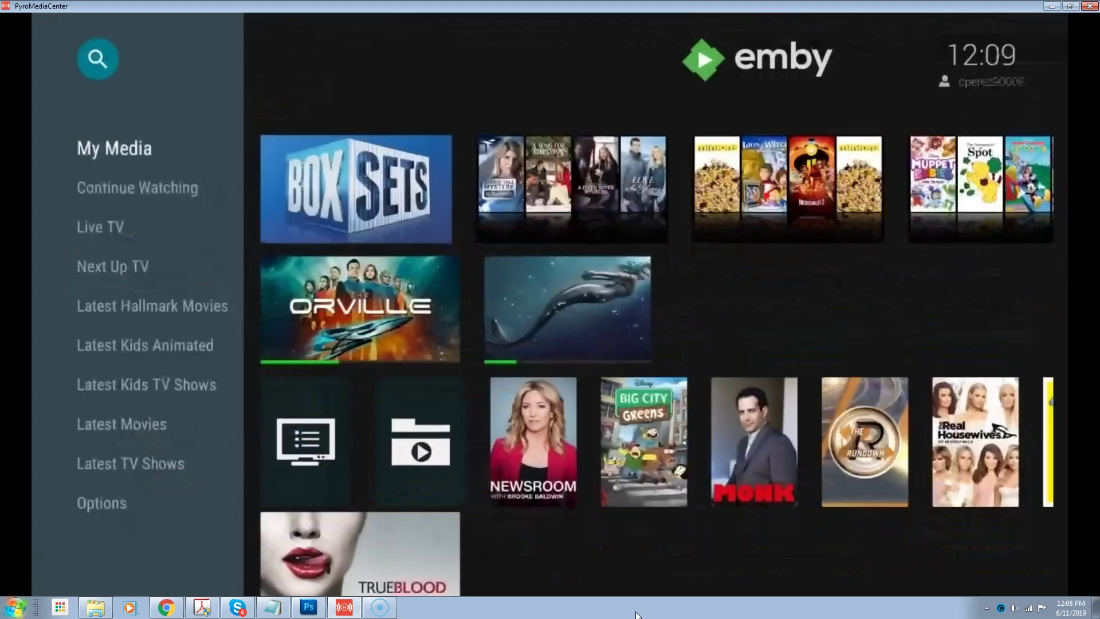
{"action": "key", "text": "Down"}
{"action": "key", "text": "Down"}
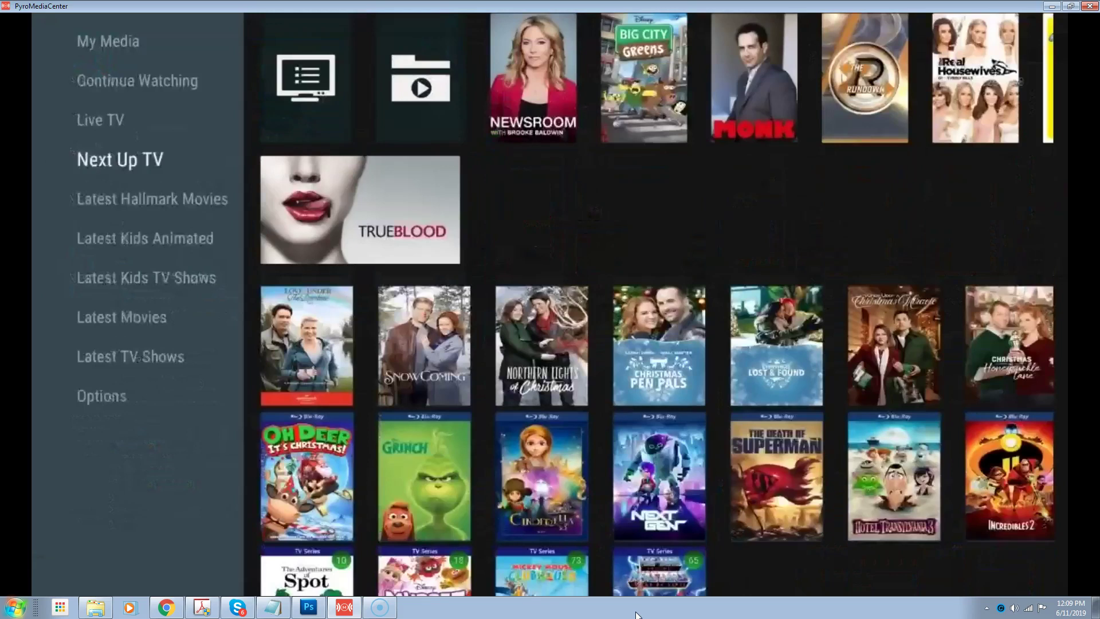
{"action": "key", "text": "Down"}
{"action": "key", "text": "Down"}
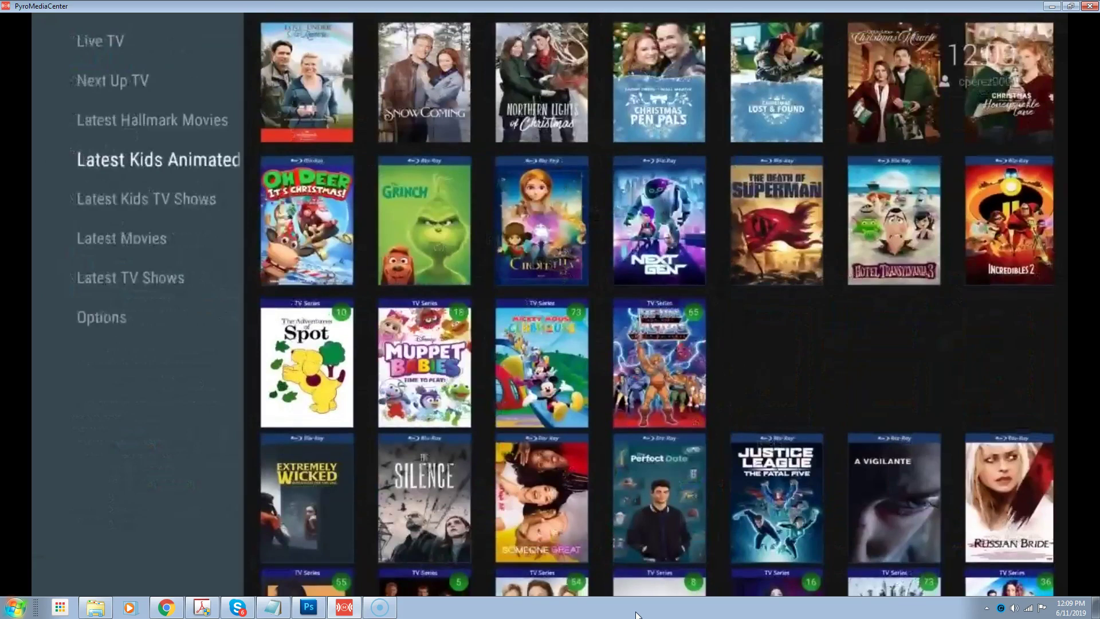
{"action": "key", "text": "Down"}
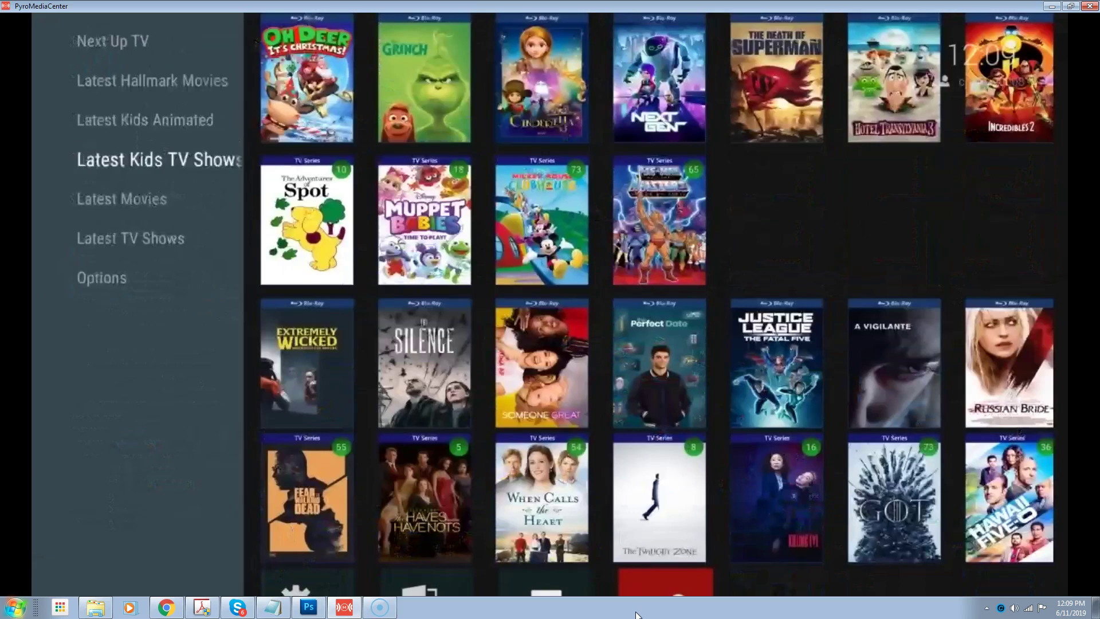
Enter Latest Movies and move from The Silence through Finding Steve McQueen.
{"action": "key", "text": "Right"}
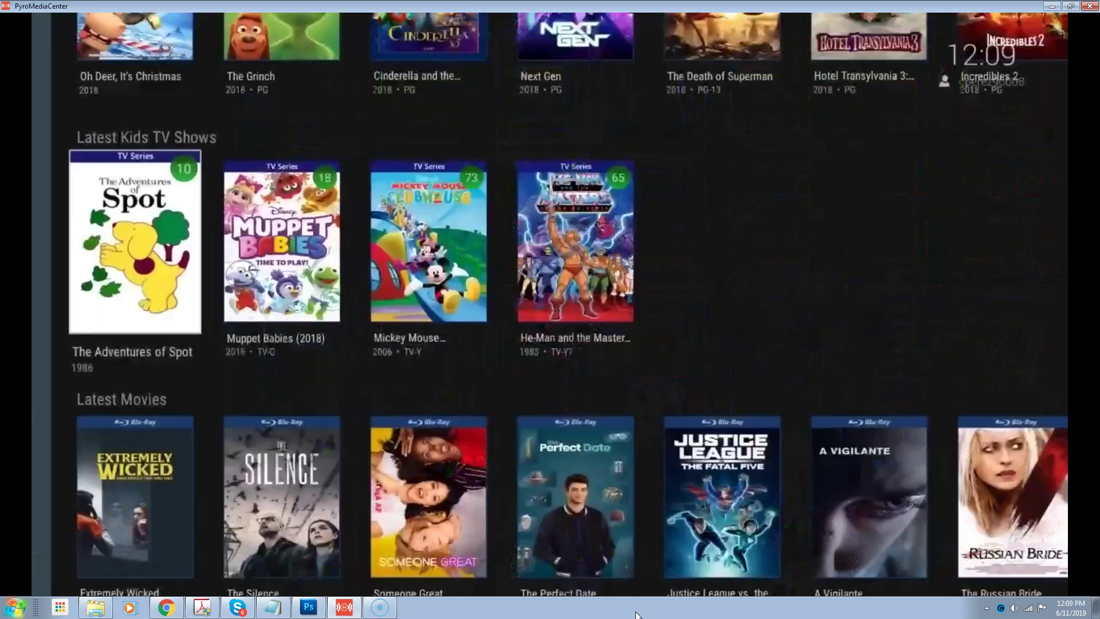
{"action": "key", "text": "Down"}
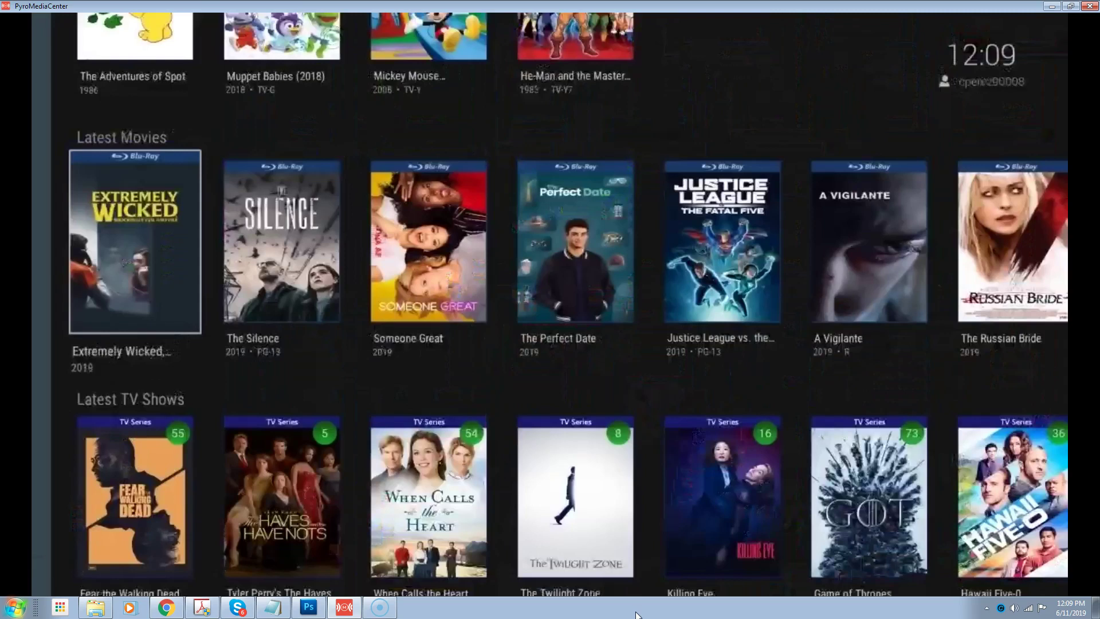
{"action": "key", "text": "Right"}
{"action": "key", "text": "Right"}
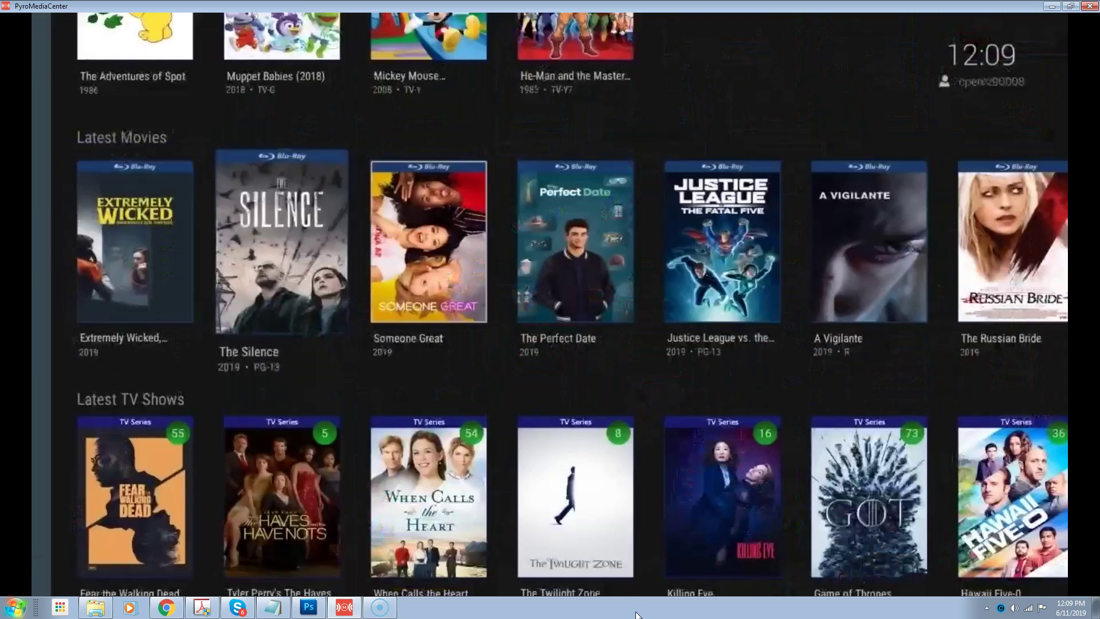
{"action": "key", "text": "Right"}
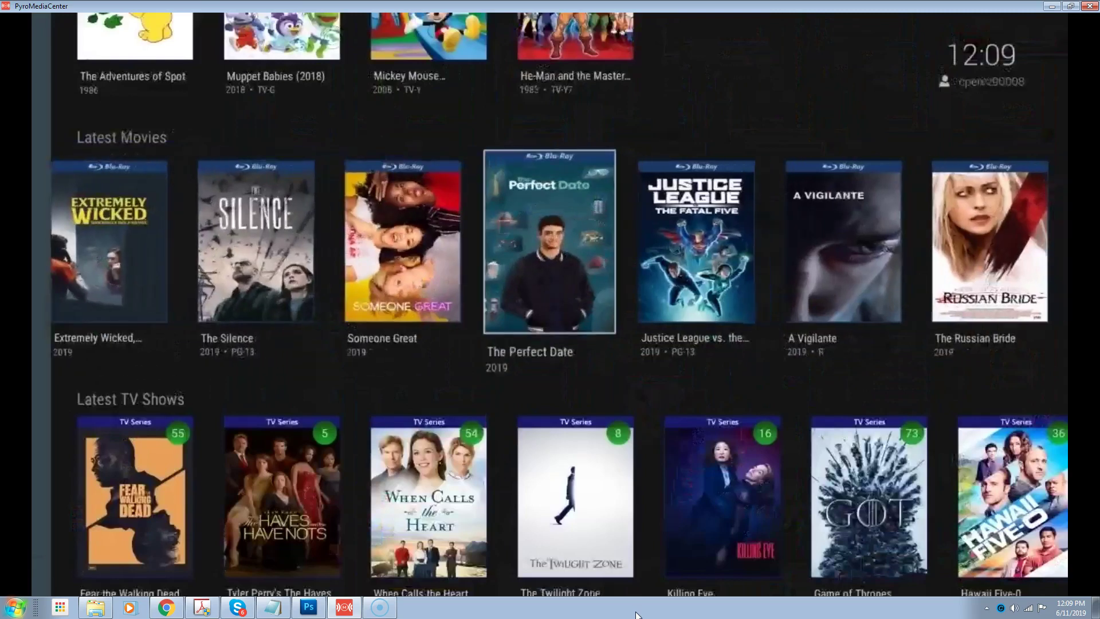
{"action": "key", "text": "Right"}
{"action": "key", "text": "Right"}
{"action": "key", "text": "Right"}
{"action": "key", "text": "Right"}
{"action": "key", "text": "Right"}
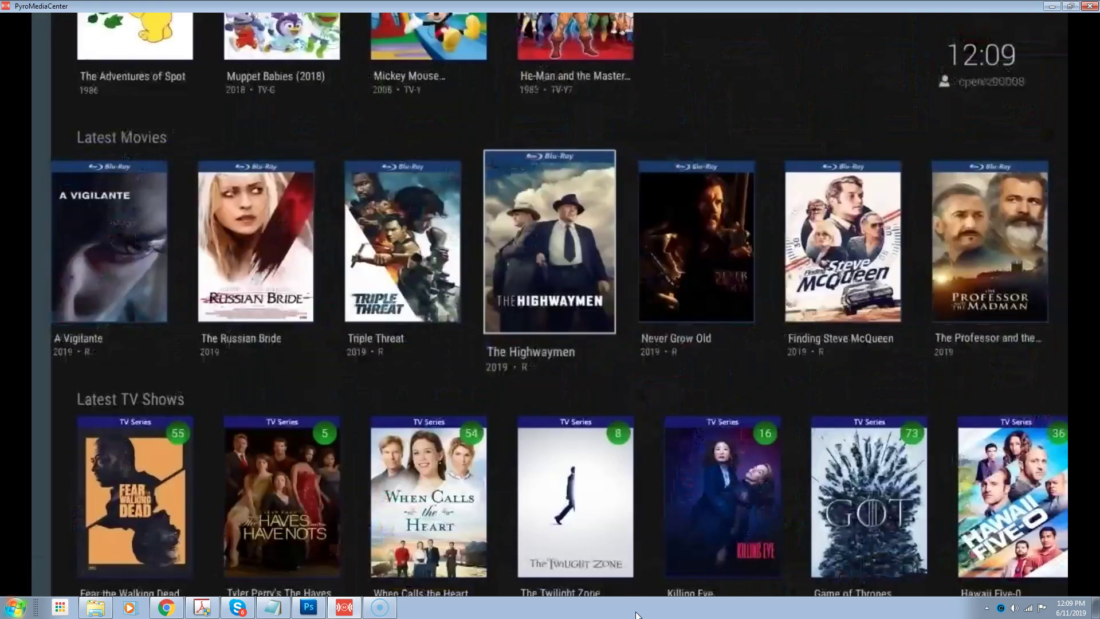
{"action": "key", "text": "Right"}
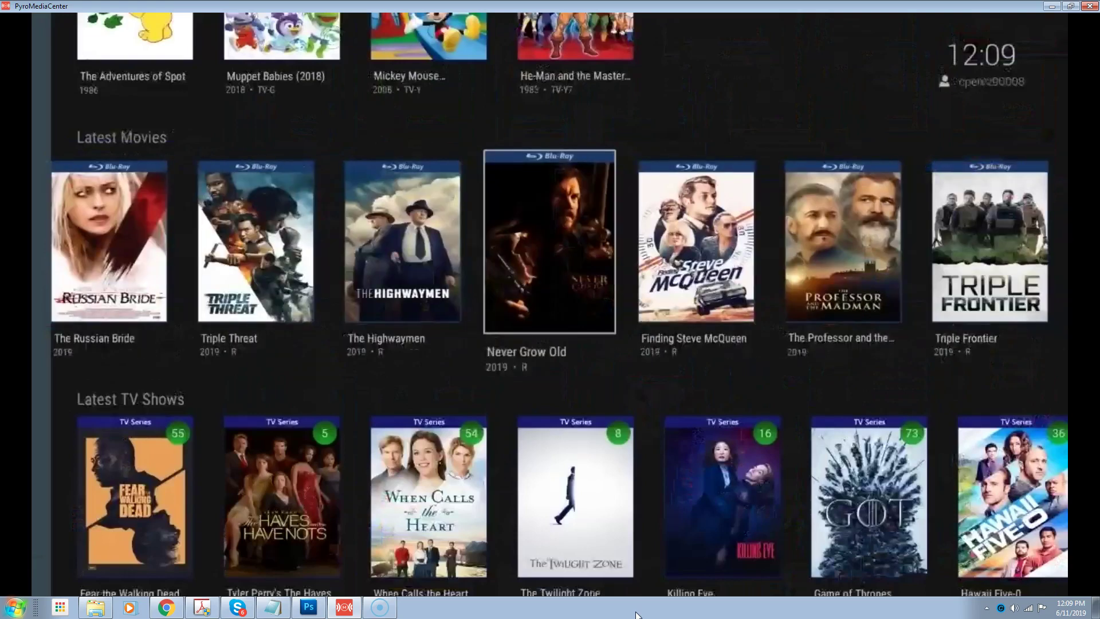
{"action": "key", "text": "Right"}
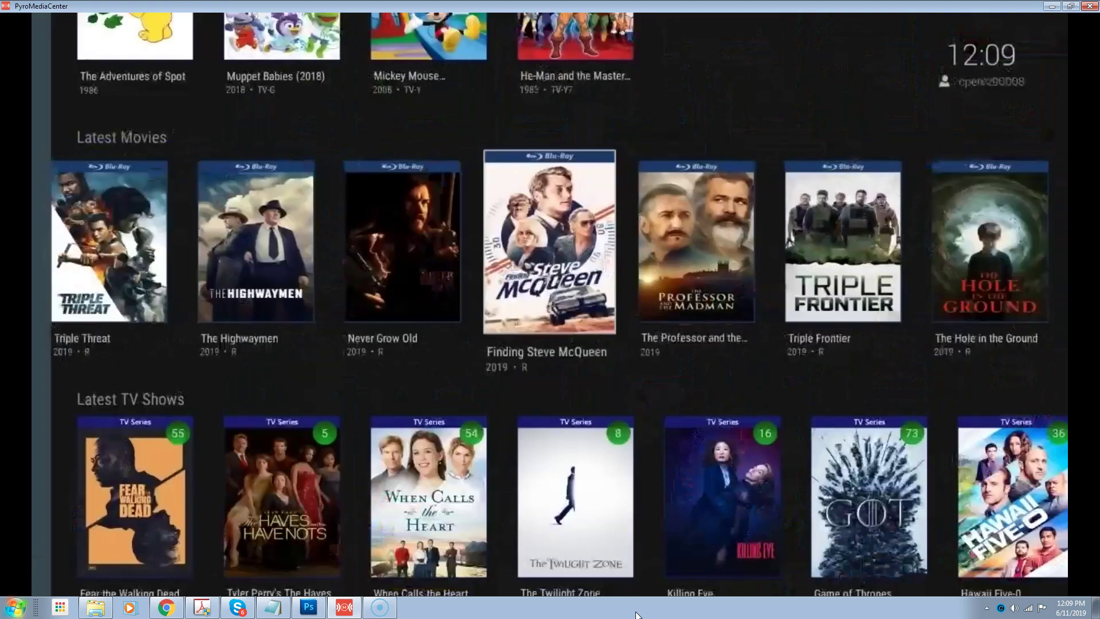
{"action": "key", "text": "Right"}
{"action": "key", "text": "Right"}
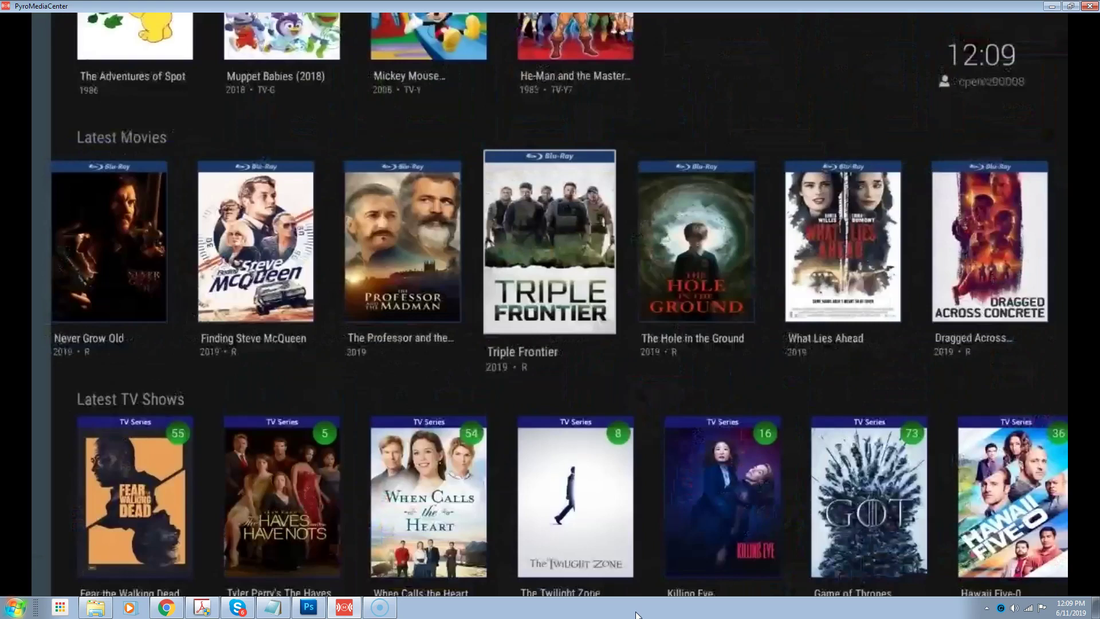
Continue along Latest Movies past Fighting with My Family toward The Prodigy.
{"action": "key", "text": "Right"}
{"action": "key", "text": "Right"}
{"action": "key", "text": "Right"}
{"action": "key", "text": "Right"}
{"action": "key", "text": "Right"}
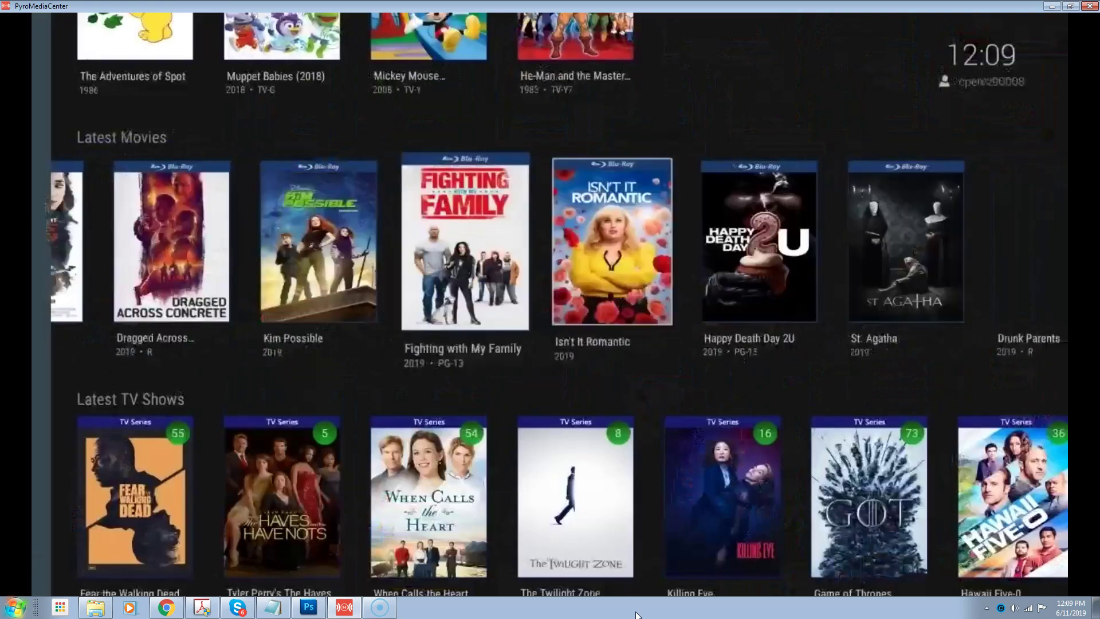
{"action": "key", "text": "Right"}
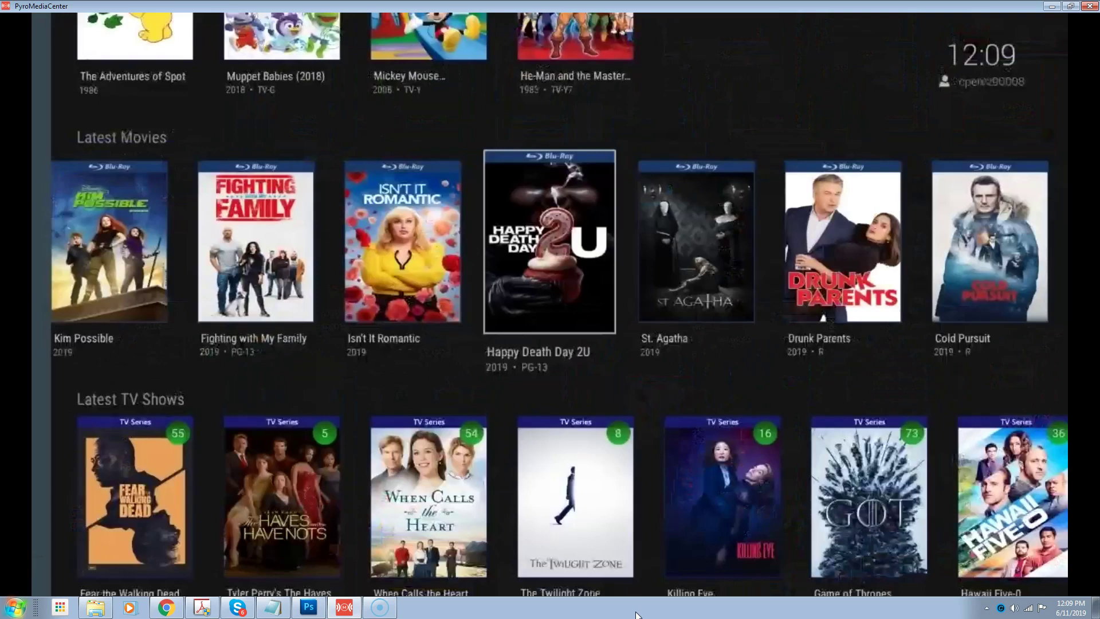
{"action": "key", "text": "Right"}
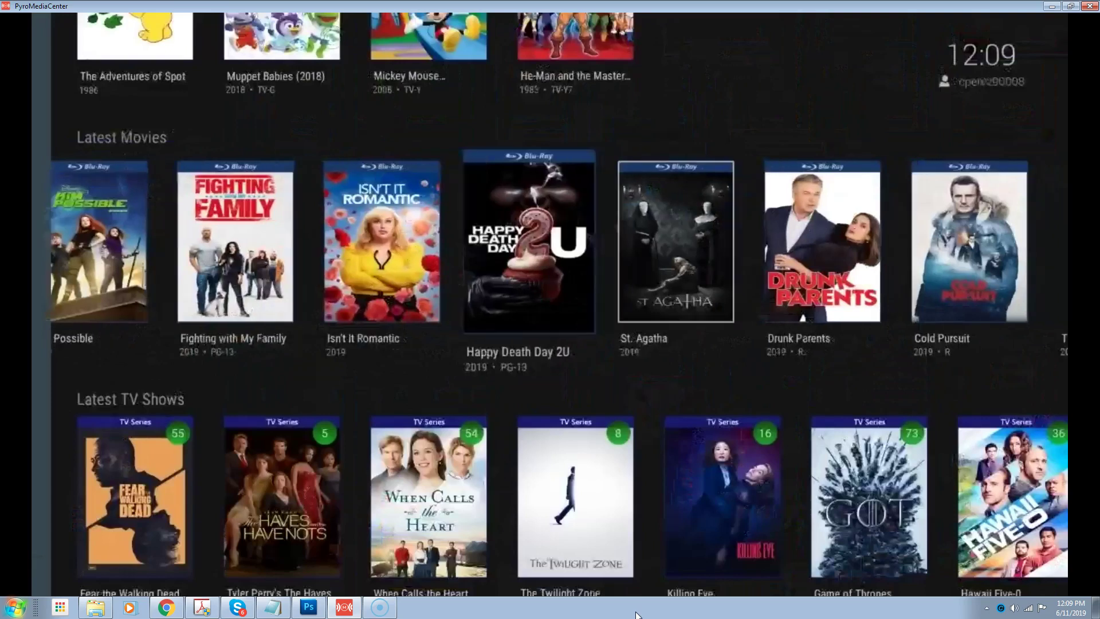
{"action": "key", "text": "Right"}
{"action": "key", "text": "Right"}
{"action": "key", "text": "Right"}
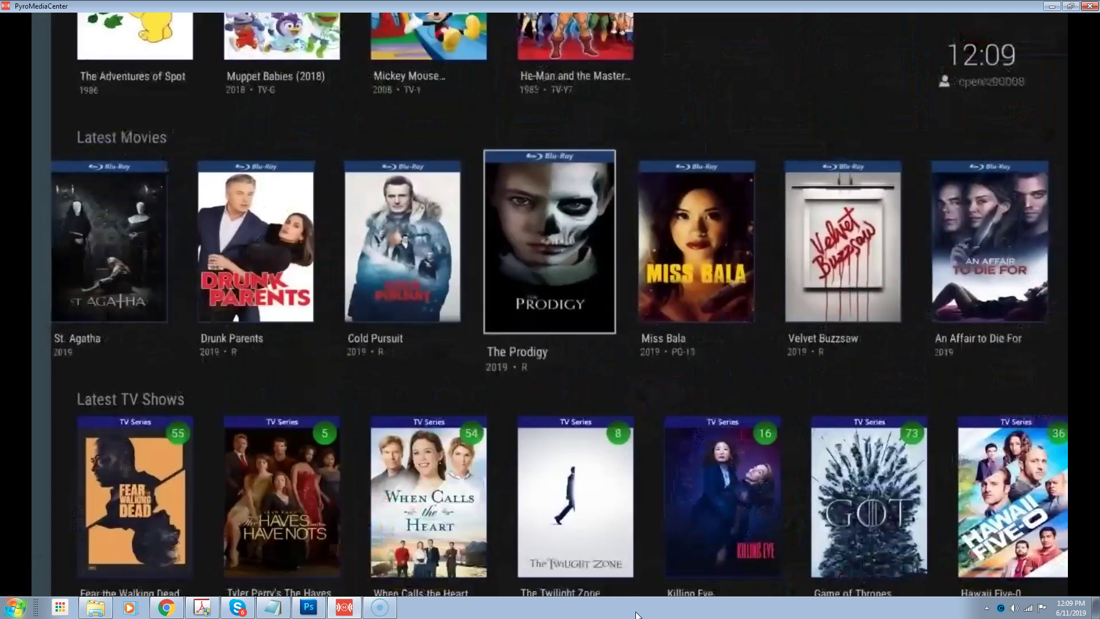
{"action": "key", "text": "Right"}
{"action": "key", "text": "Right"}
{"action": "key", "text": "Right"}
{"action": "key", "text": "Right"}
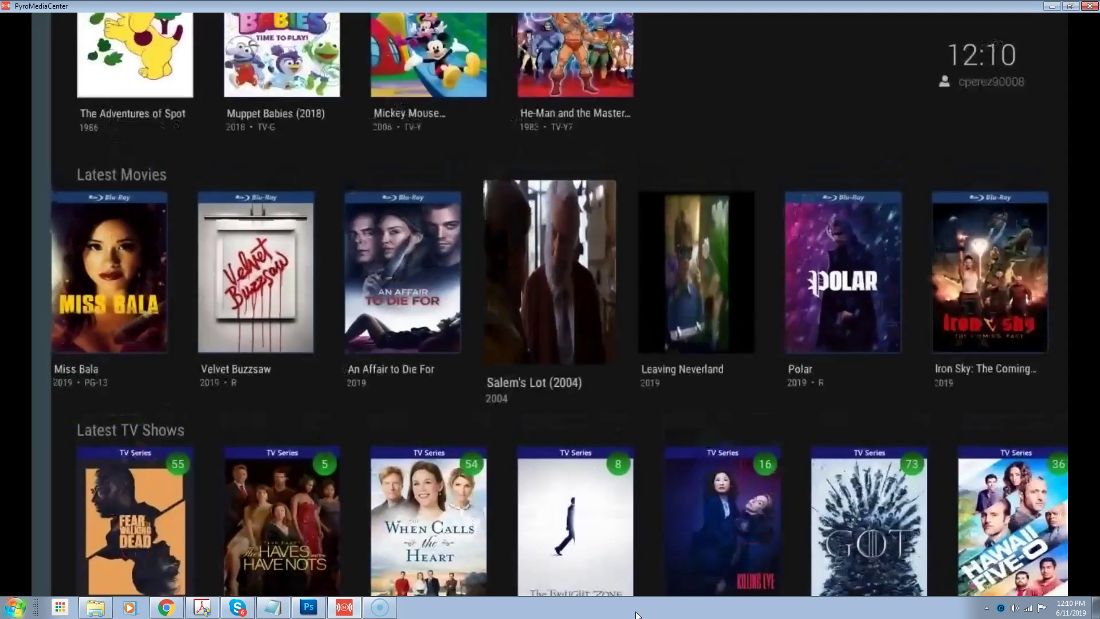
Open the home section list and climb past Live TV and Continue Watching to My Media.
{"action": "key", "text": "Up"}
{"action": "key", "text": "Left"}
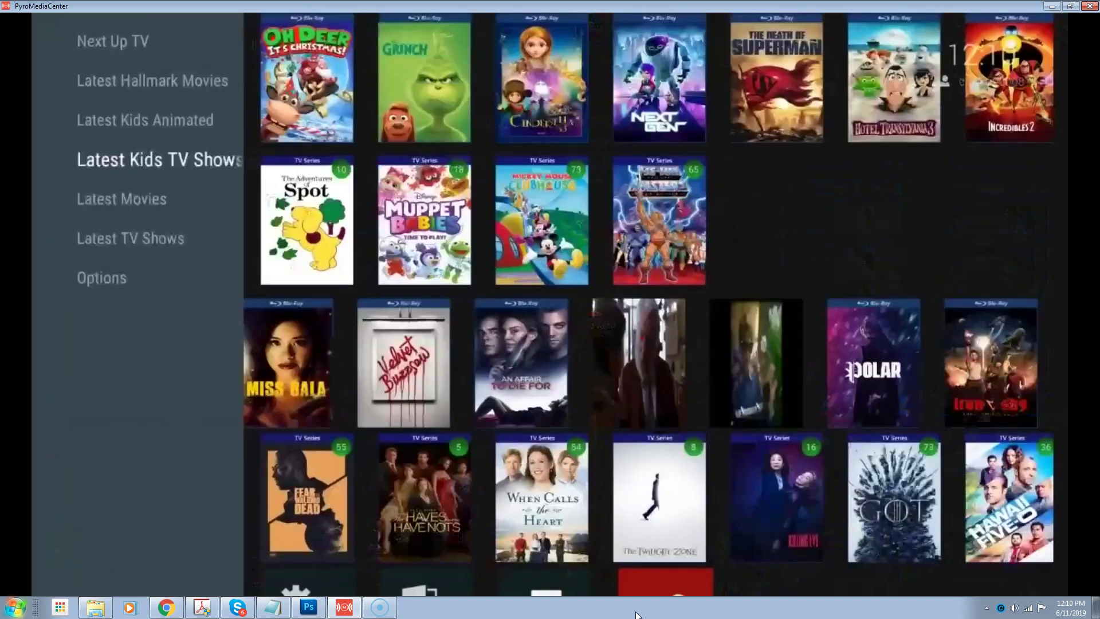
{"action": "key", "text": "Up"}
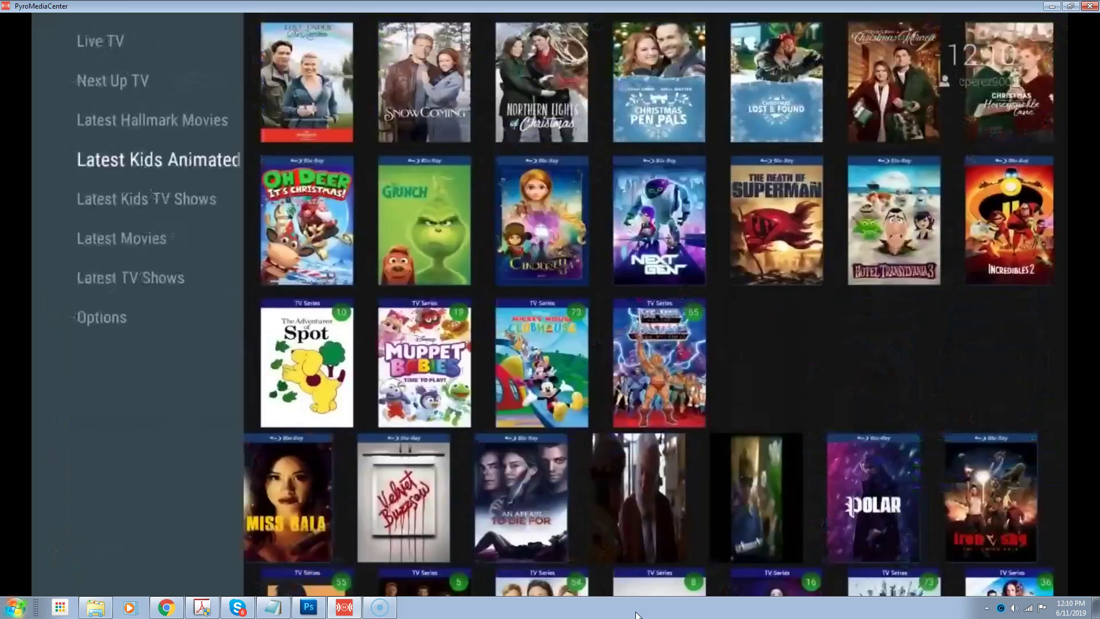
{"action": "key", "text": "Up"}
{"action": "key", "text": "Up"}
{"action": "key", "text": "Up"}
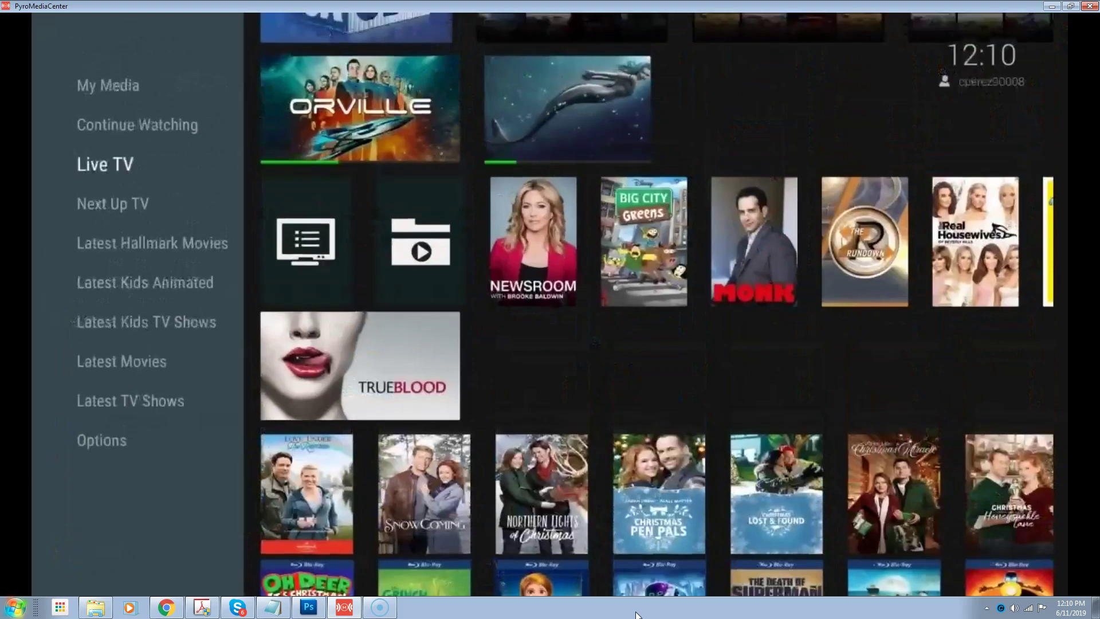
{"action": "key", "text": "Up"}
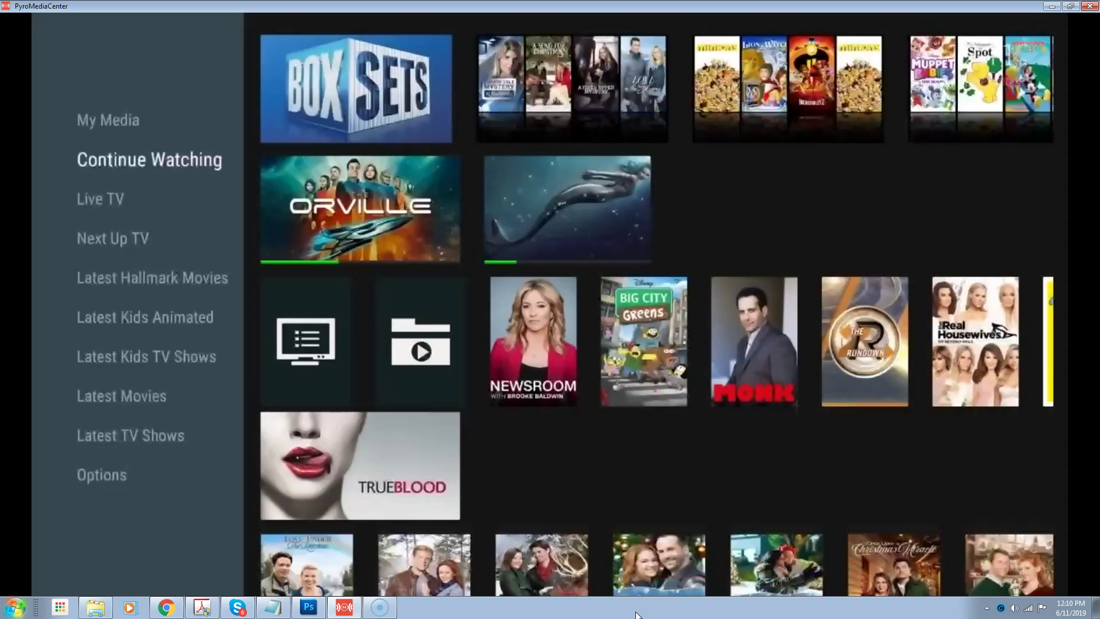
{"action": "key", "text": "Up"}
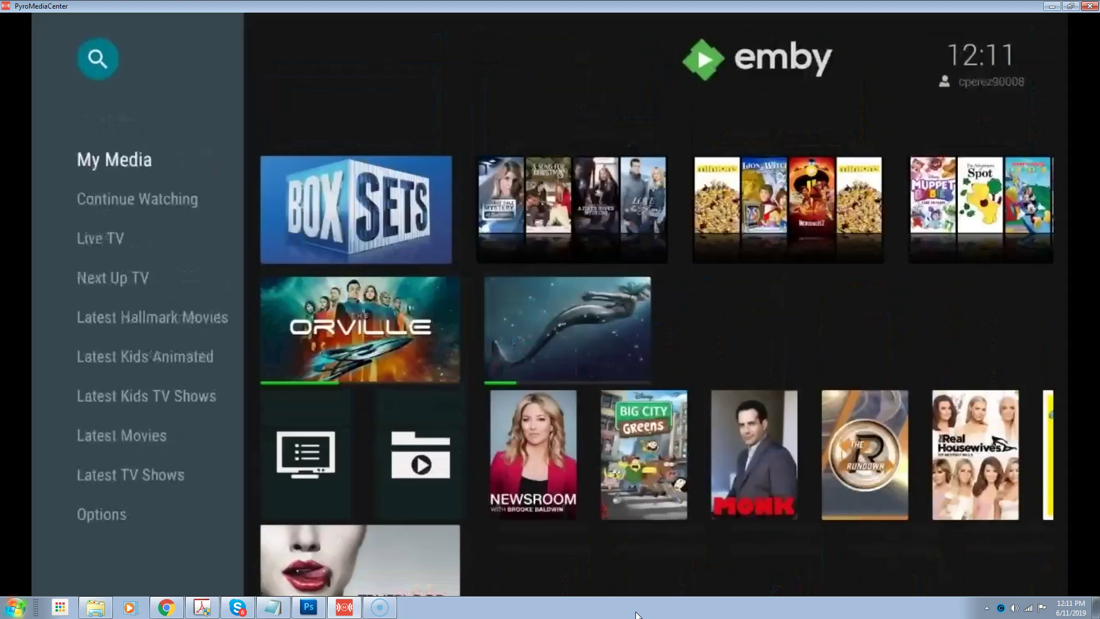
Collapse the section list and move along My Media onto the Hallmark Movies library.
{"action": "key", "text": "Right"}
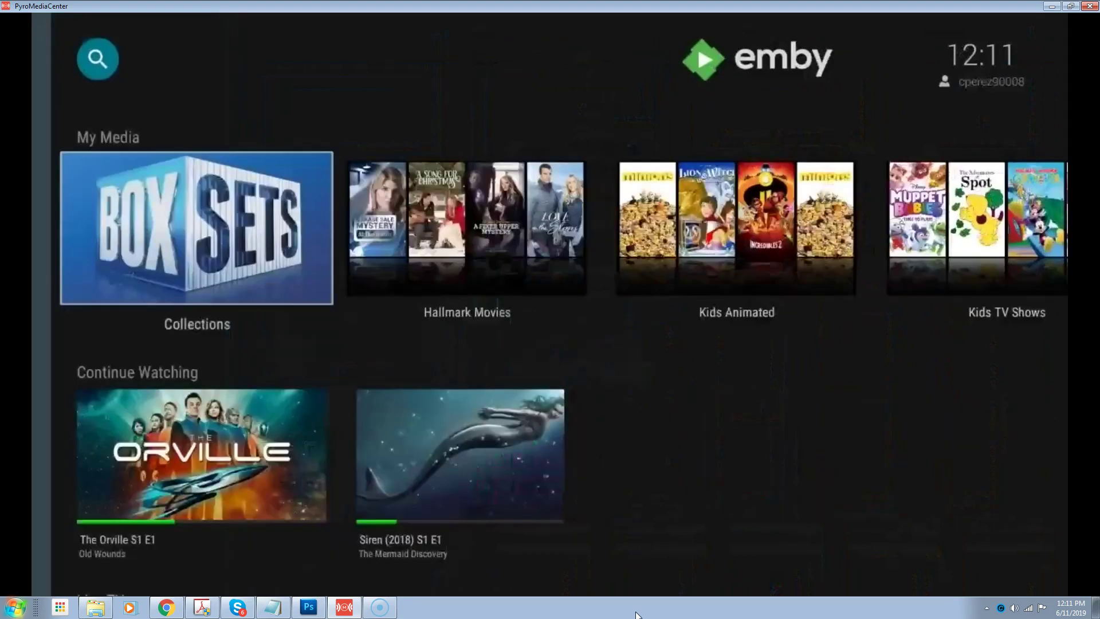
{"action": "key", "text": "Right"}
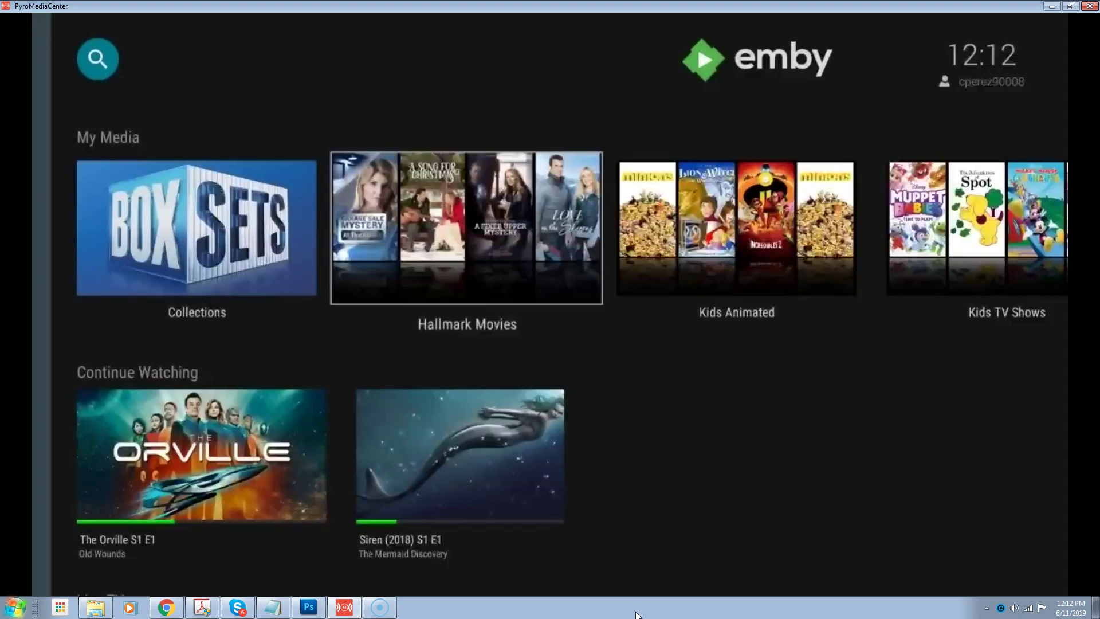
{"action": "key", "text": "Right"}
{"action": "key", "text": "Right"}
{"action": "key", "text": "Right"}
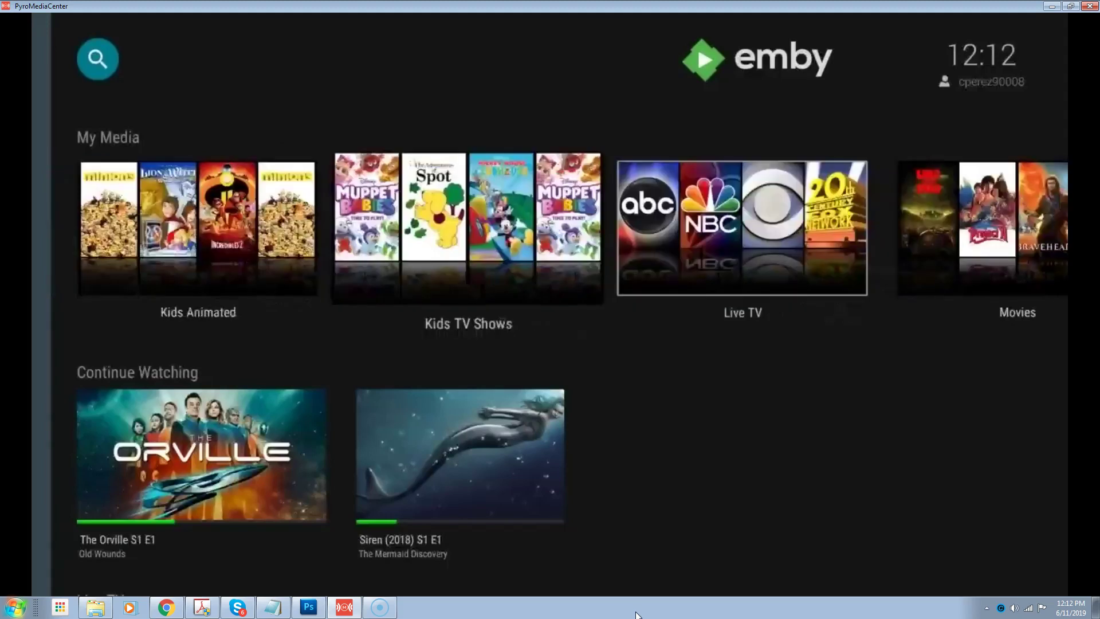
{"action": "key", "text": "Left"}
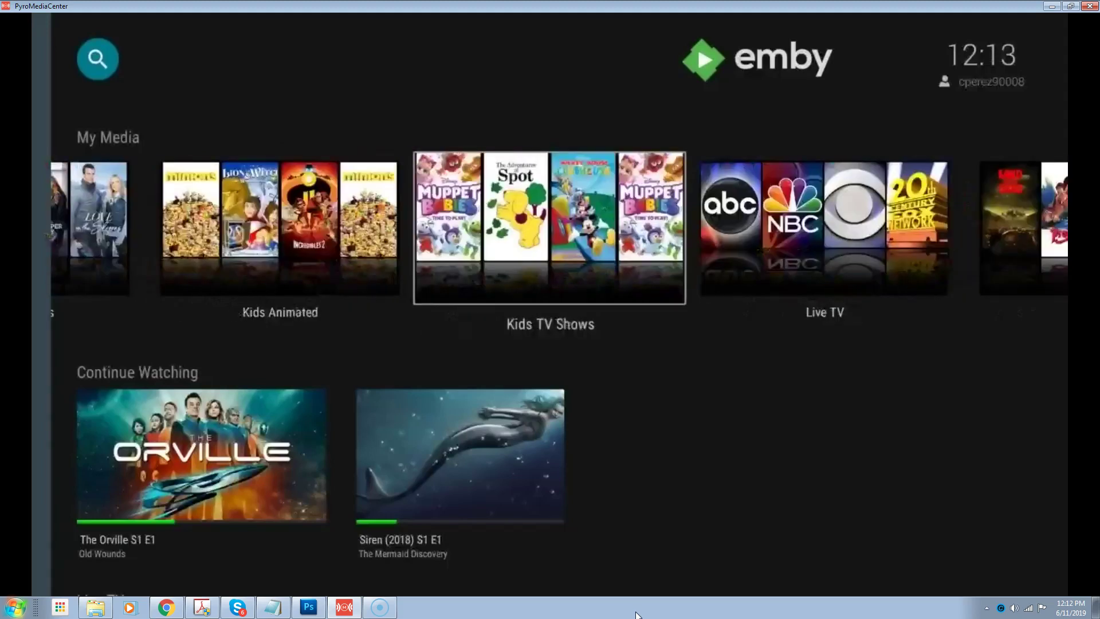
{"action": "key", "text": "Right"}
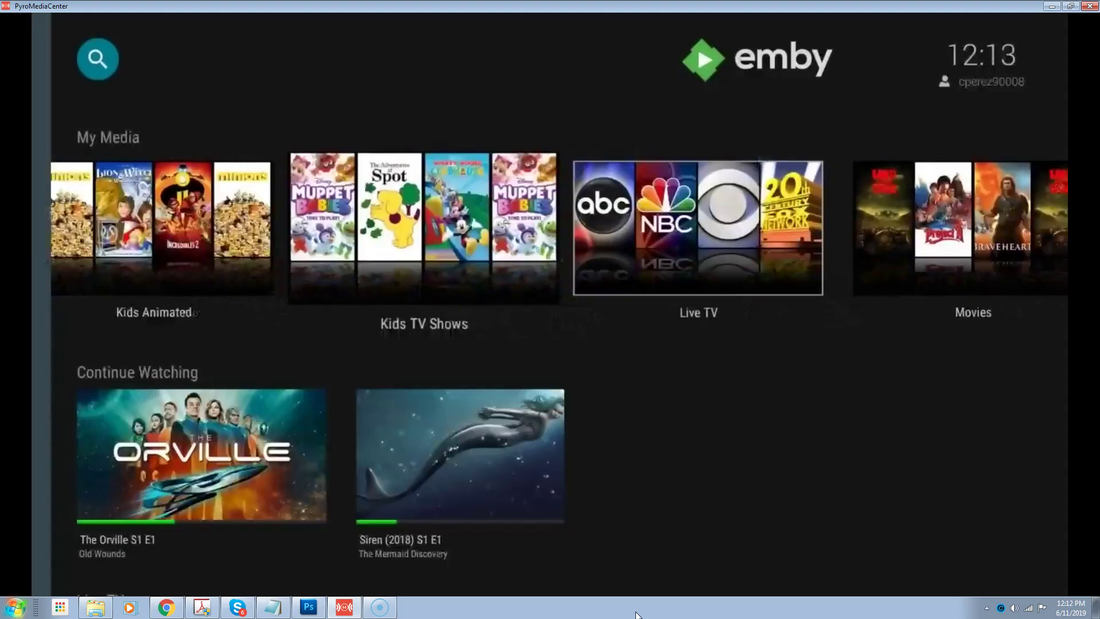
{"action": "key", "text": "Return"}
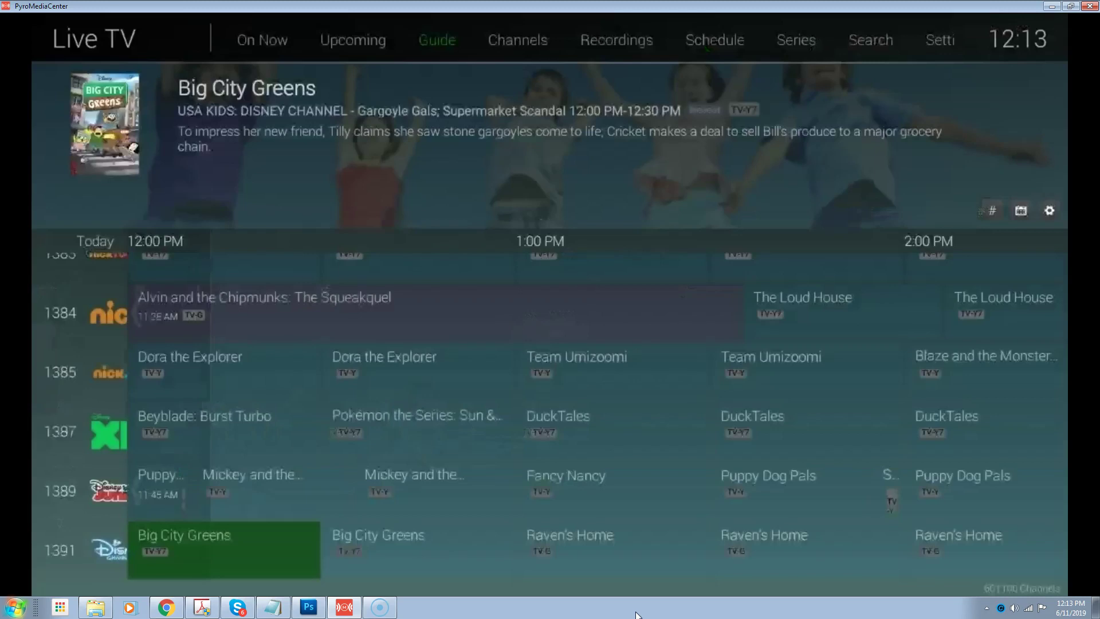
{"action": "key", "text": "Page_Down"}
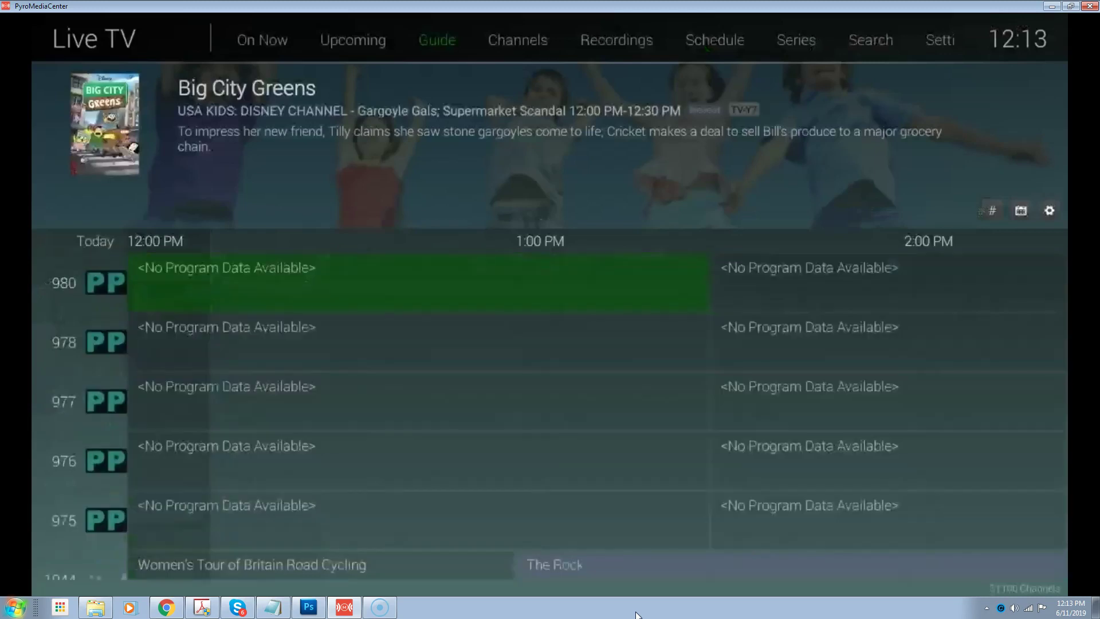
{"action": "key", "text": "Escape"}
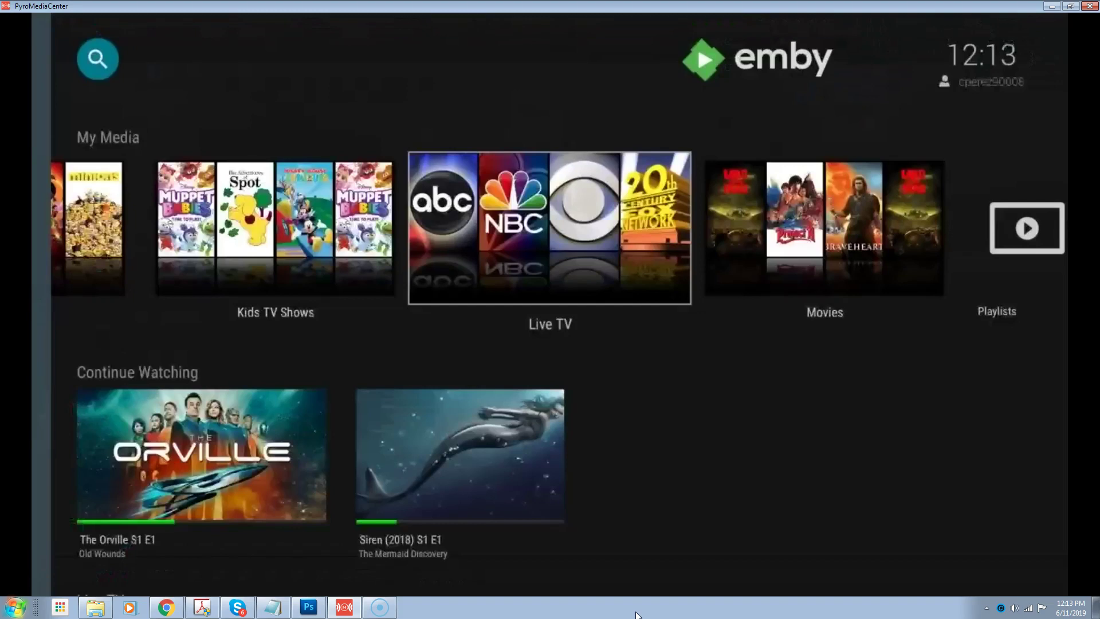
Back out of Emby so the PyroMediaCenter launcher's app shortcuts row reappears.
{"action": "key", "text": "Escape"}
{"action": "key", "text": "Escape"}
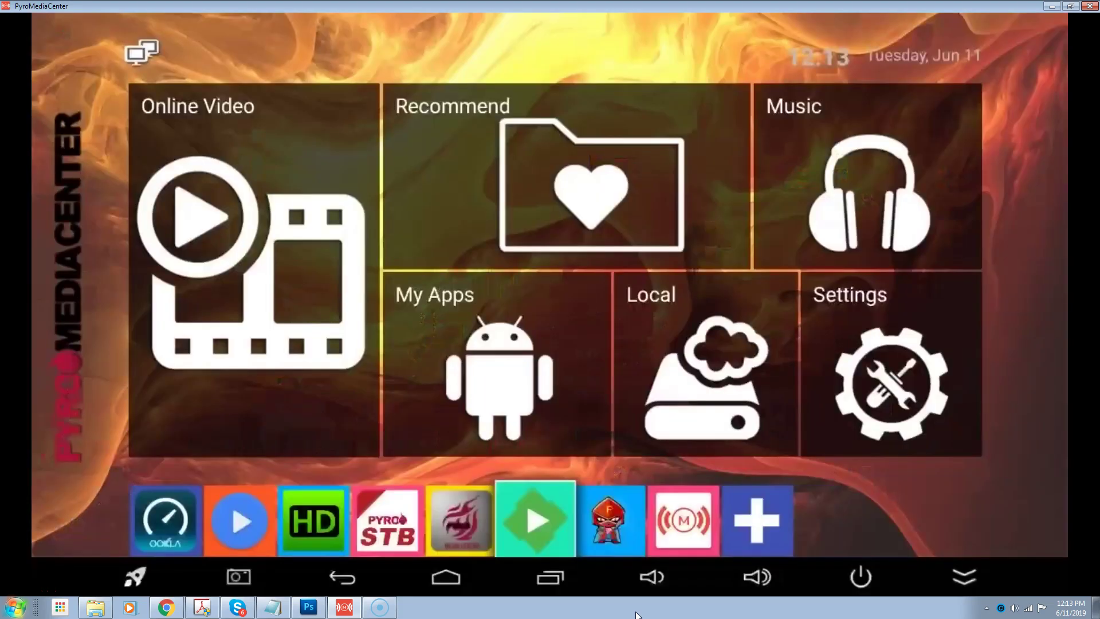